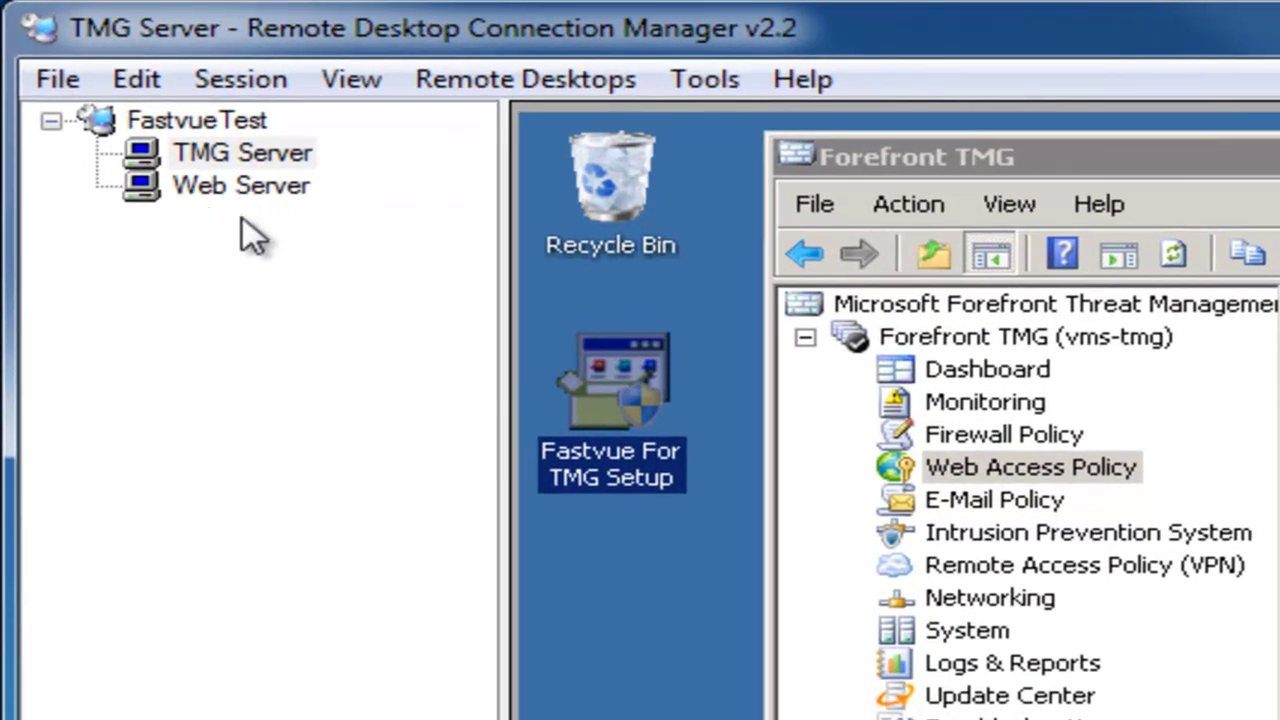
# Switch from the TMG Server session to the Web Server's remote desktop holding the Fastvue setup file
pyautogui.click(216, 156)
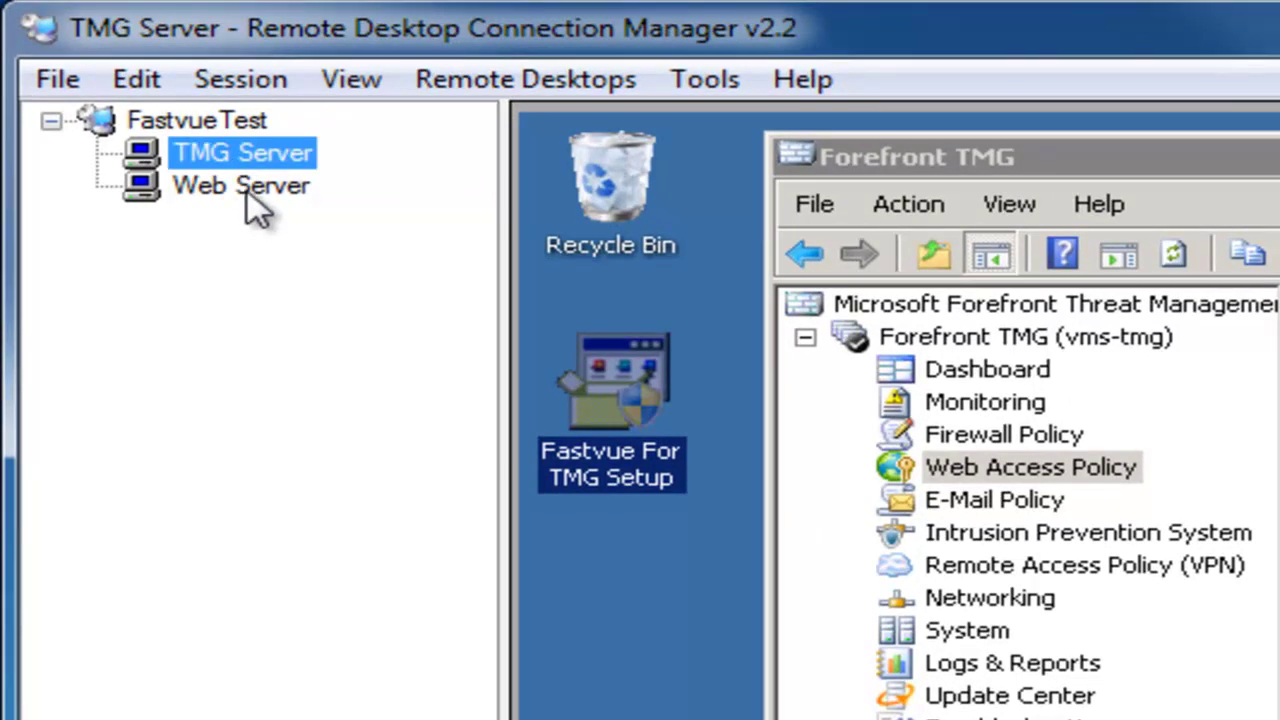
pyautogui.click(264, 204)
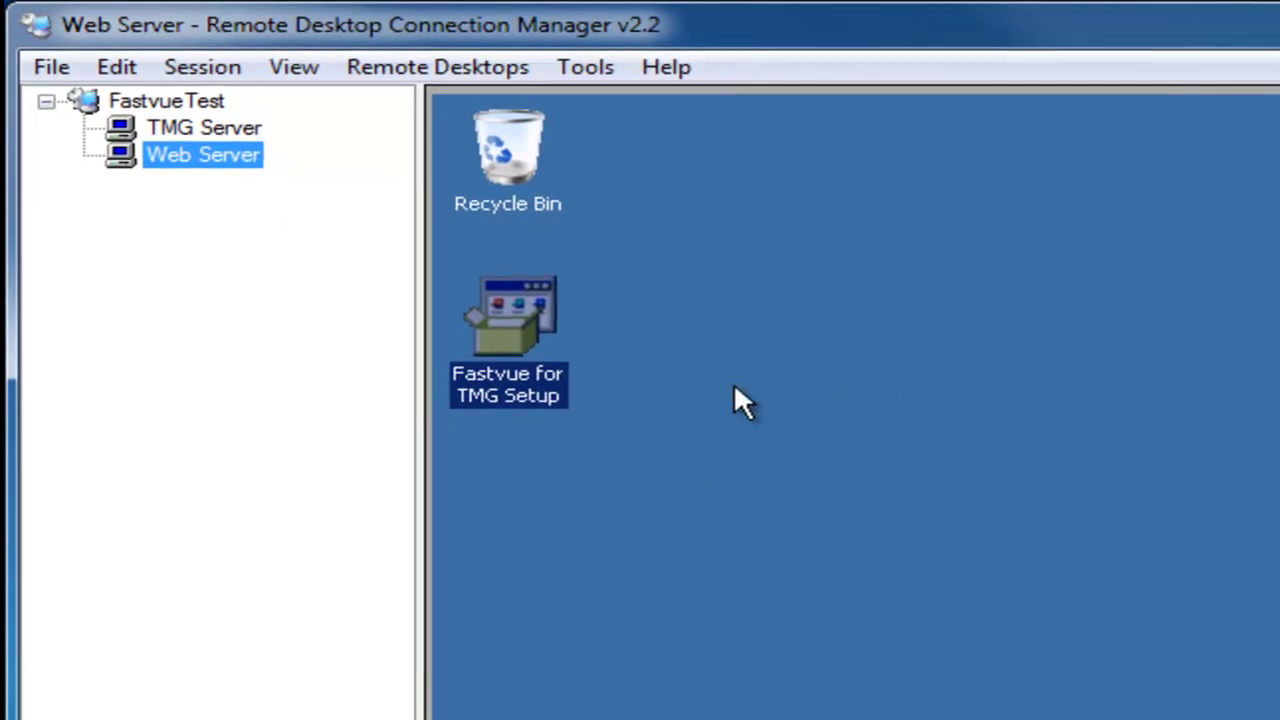
pyautogui.click(200, 130)
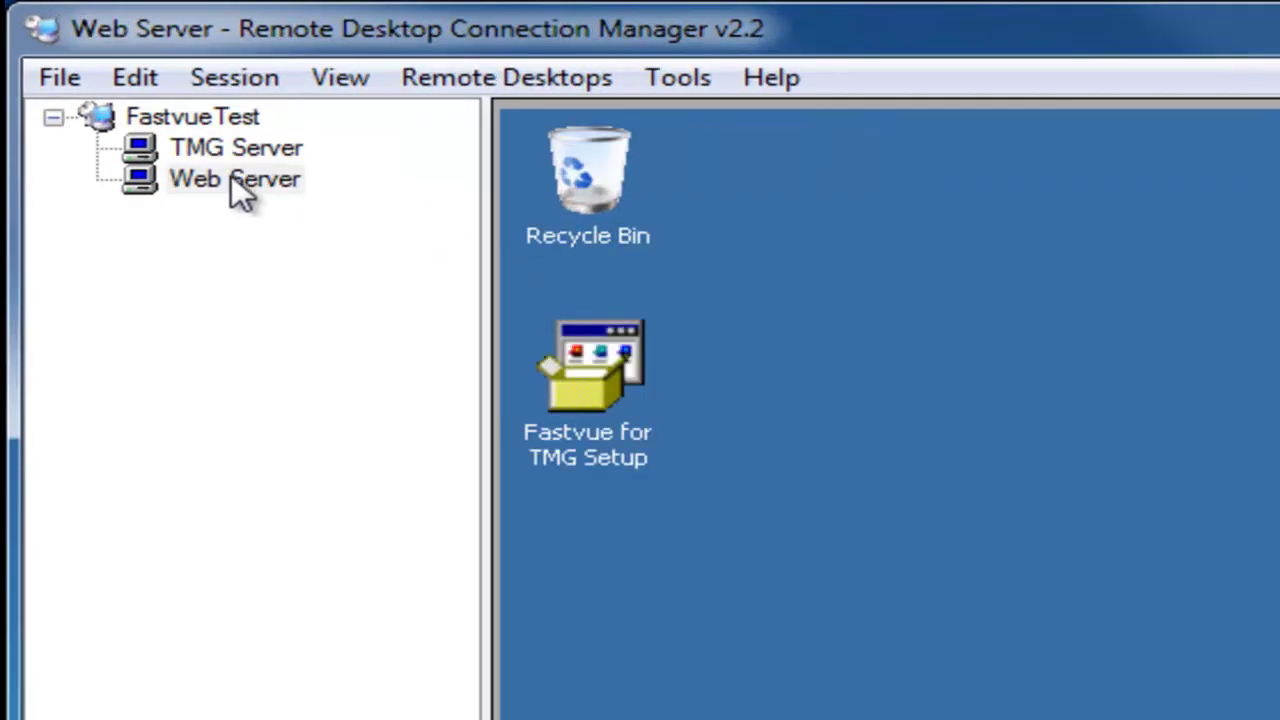
pyautogui.click(231, 178)
# Launch Fastvue for TMG Setup and start the Dashboard install, accepting .NET Framework 3.5 and IIS
pyautogui.doubleClick(594, 363)
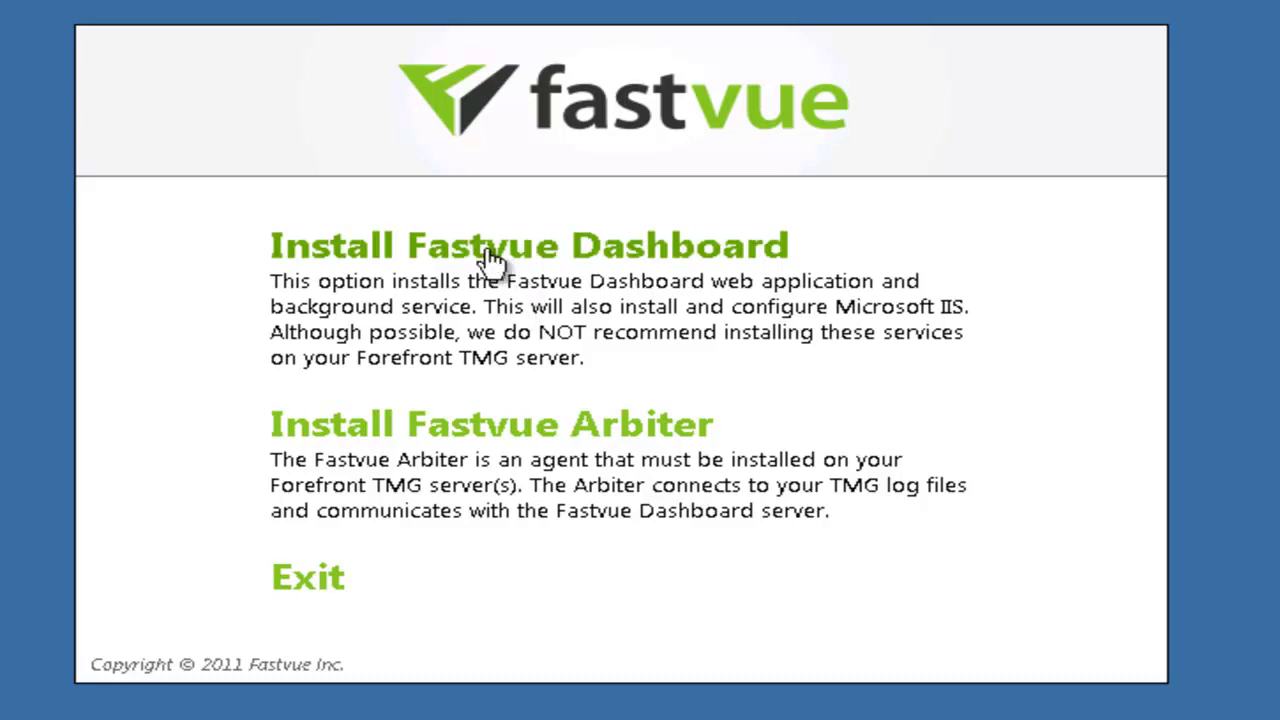
pyautogui.click(488, 253)
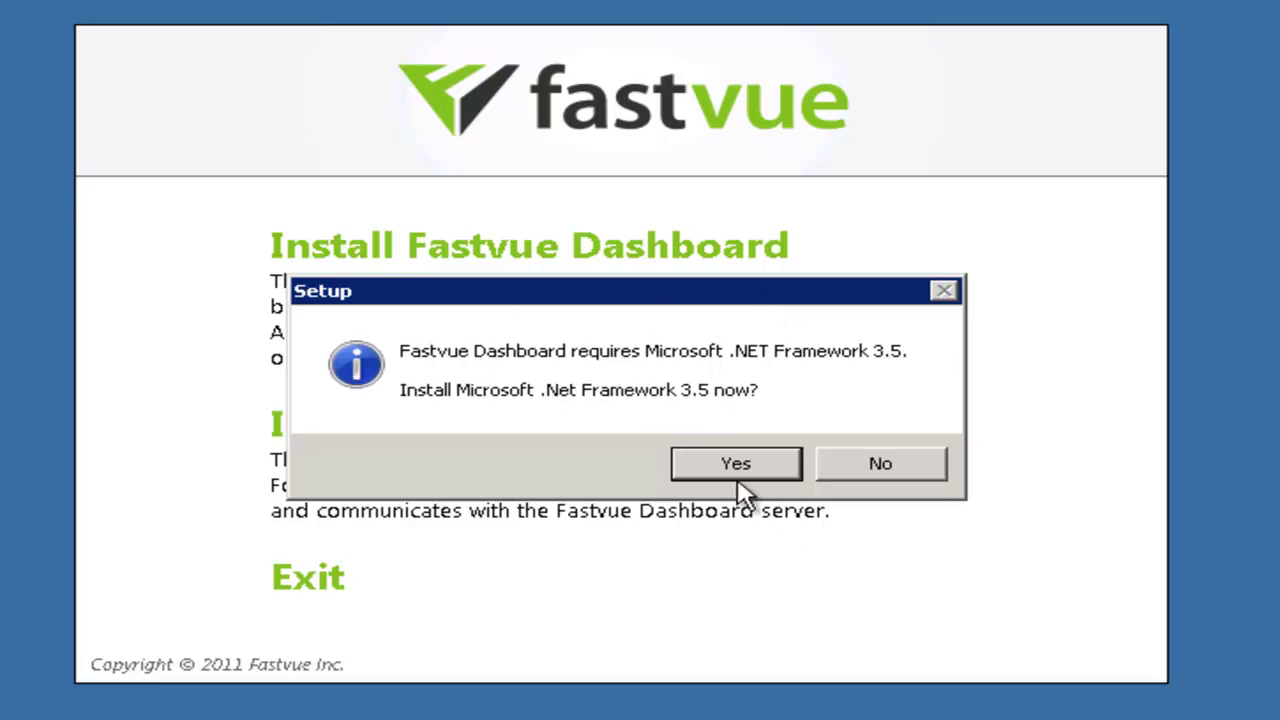
pyautogui.click(765, 480)
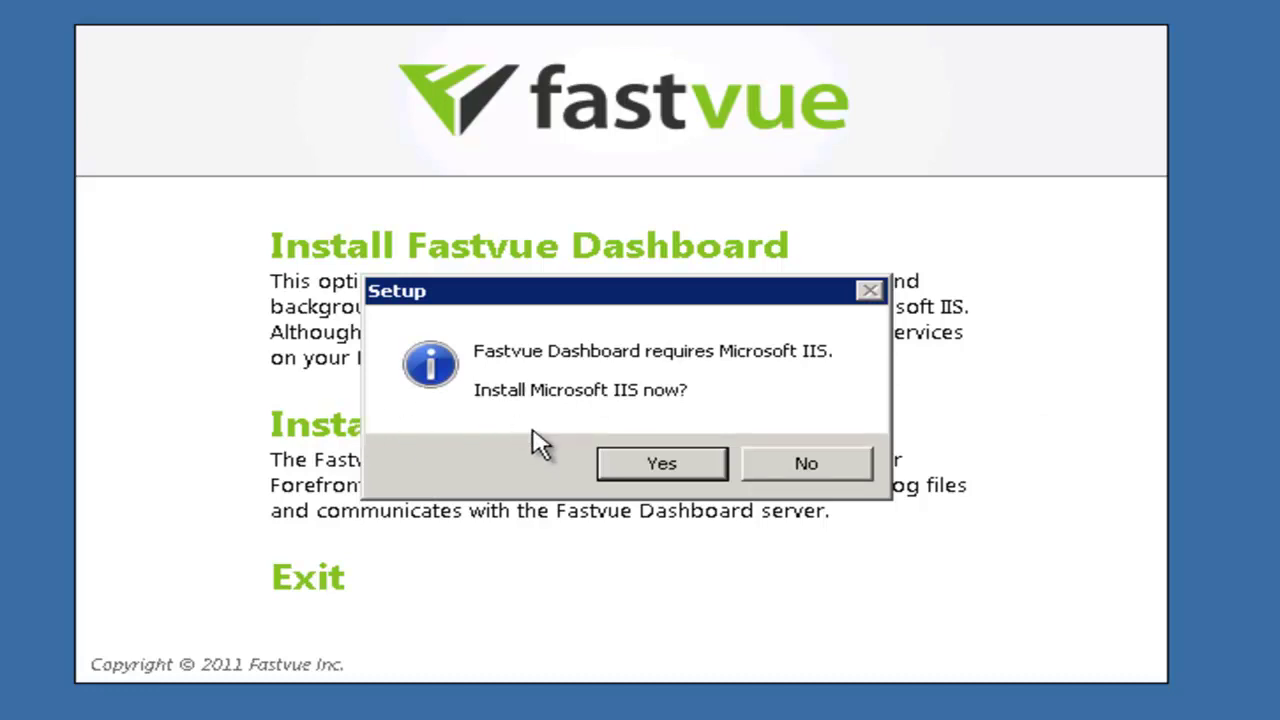
pyautogui.click(665, 463)
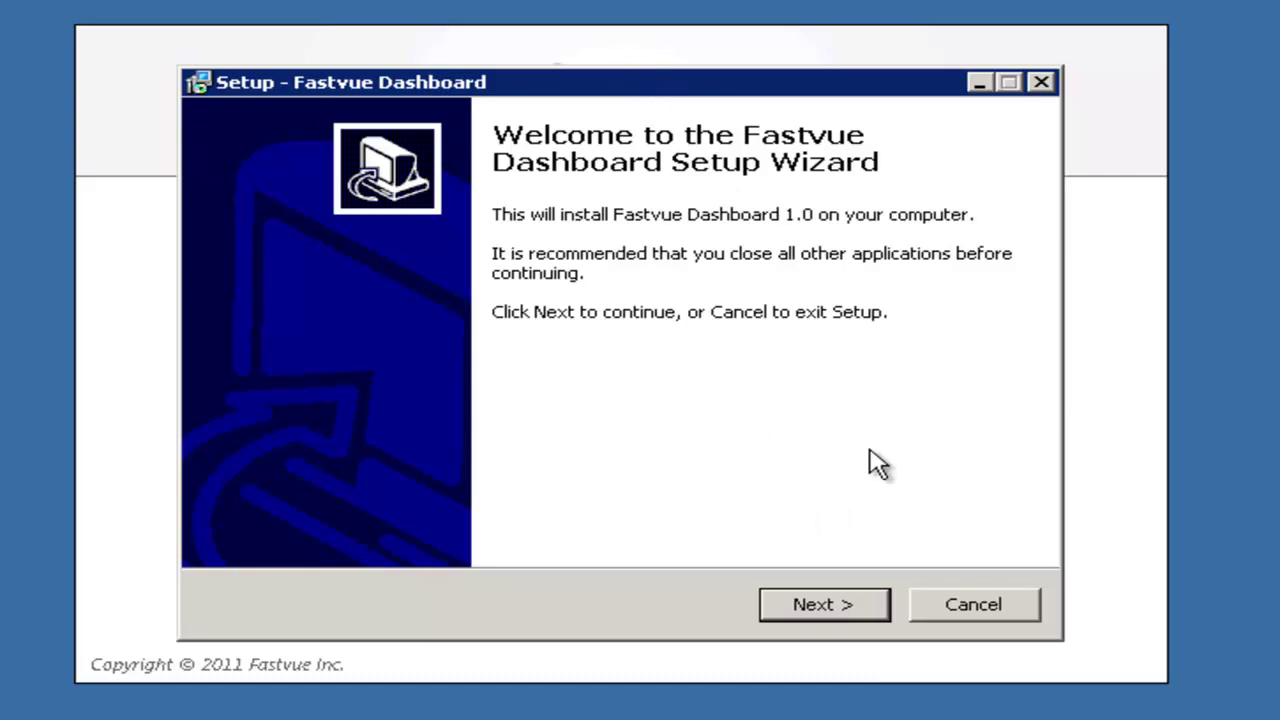
# Accept the licence and keep the default install folder and all Dashboard components
pyautogui.click(820, 606)
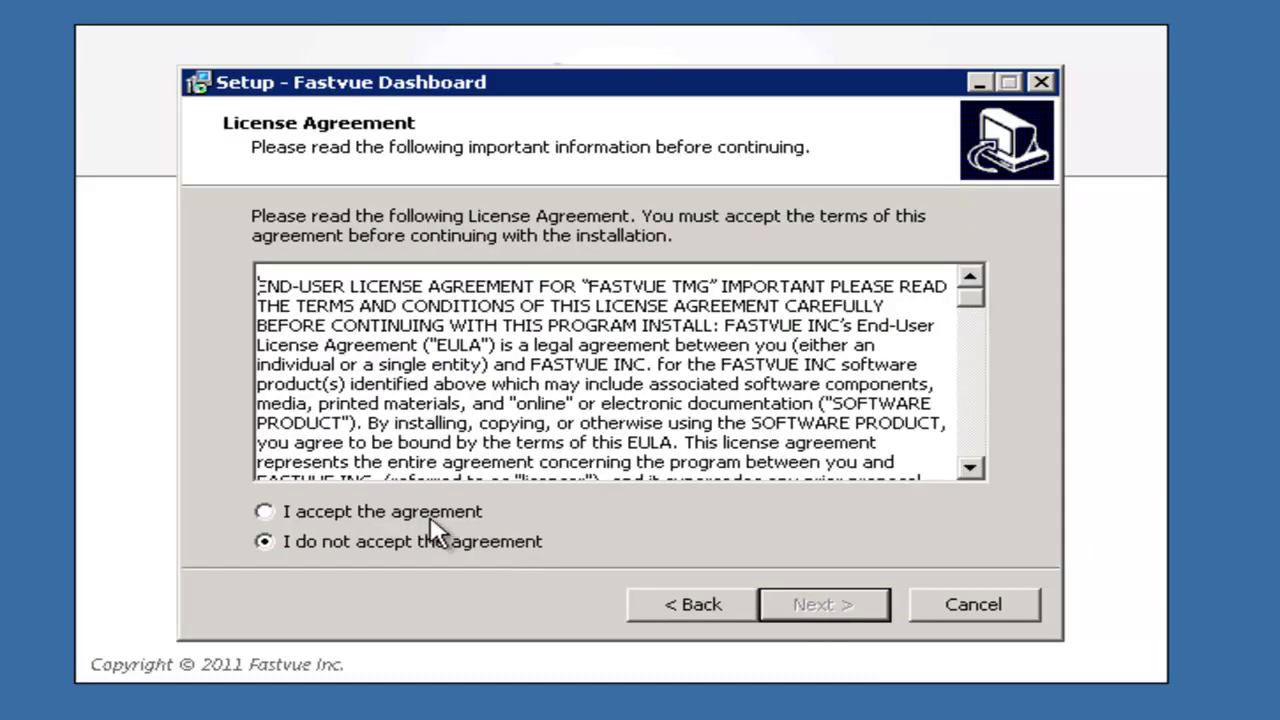
pyautogui.click(432, 515)
pyautogui.click(843, 612)
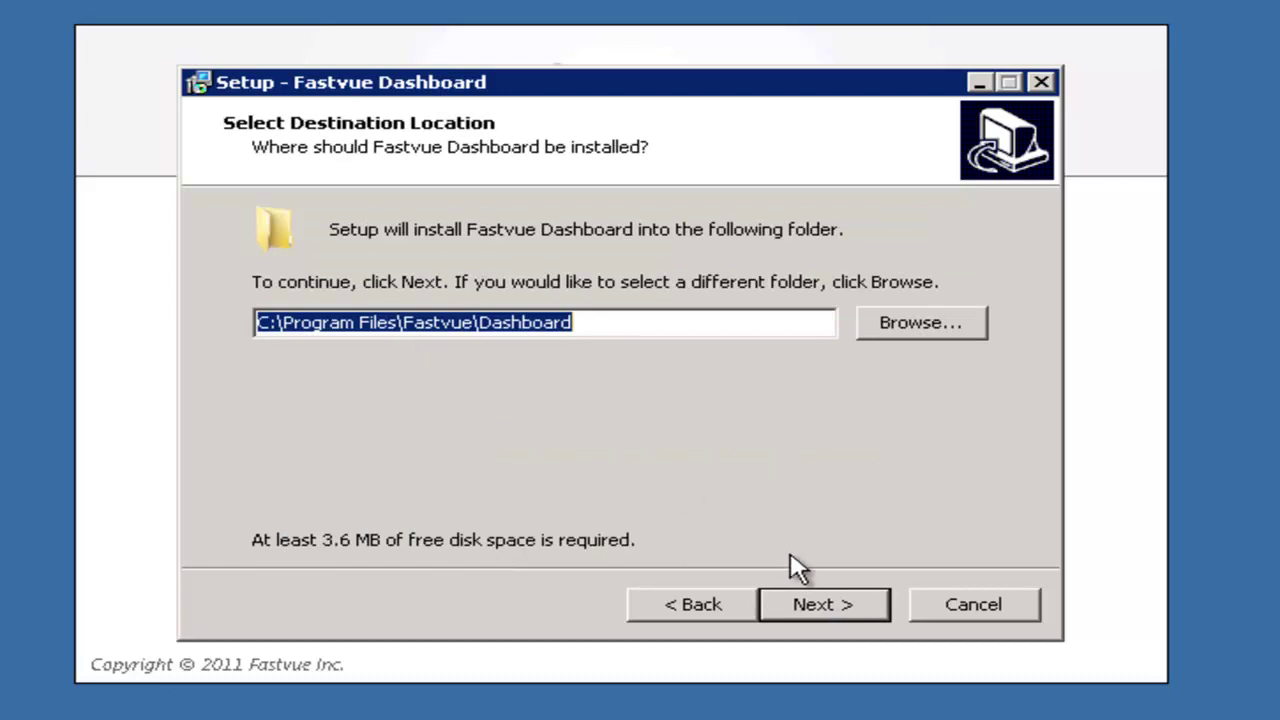
pyautogui.click(815, 598)
pyautogui.click(314, 318)
pyautogui.click(271, 312)
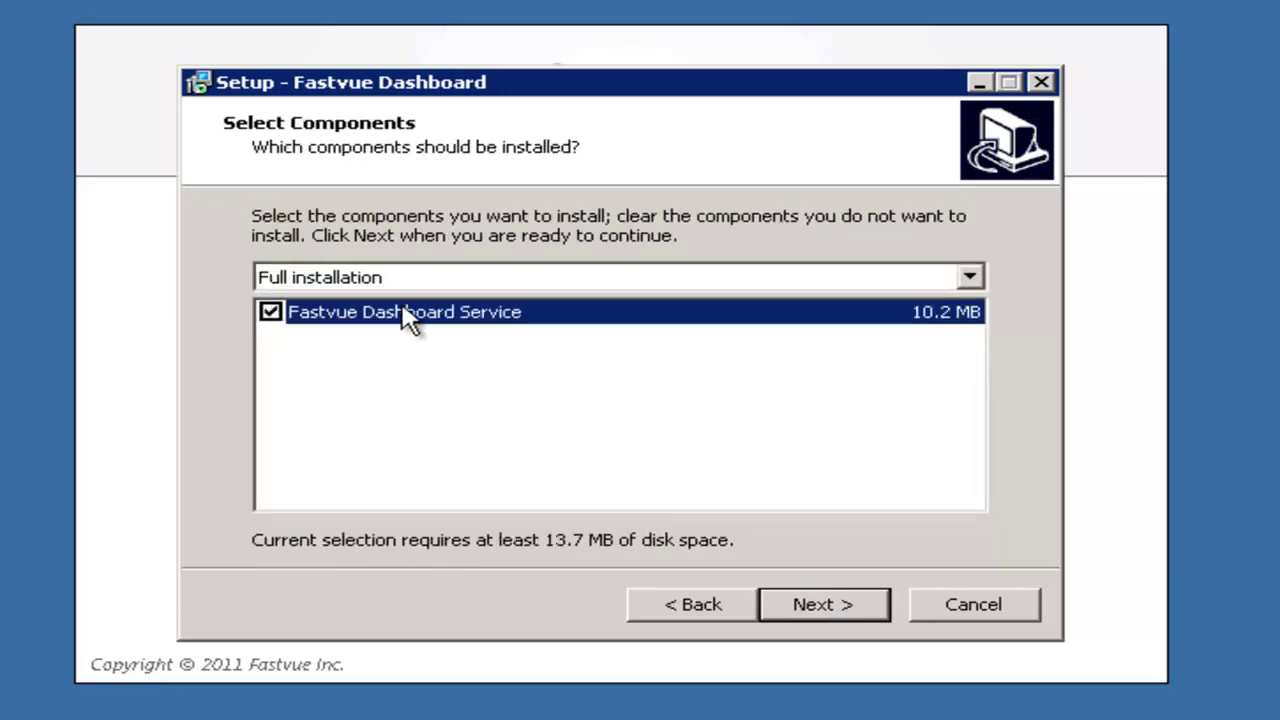
pyautogui.click(853, 606)
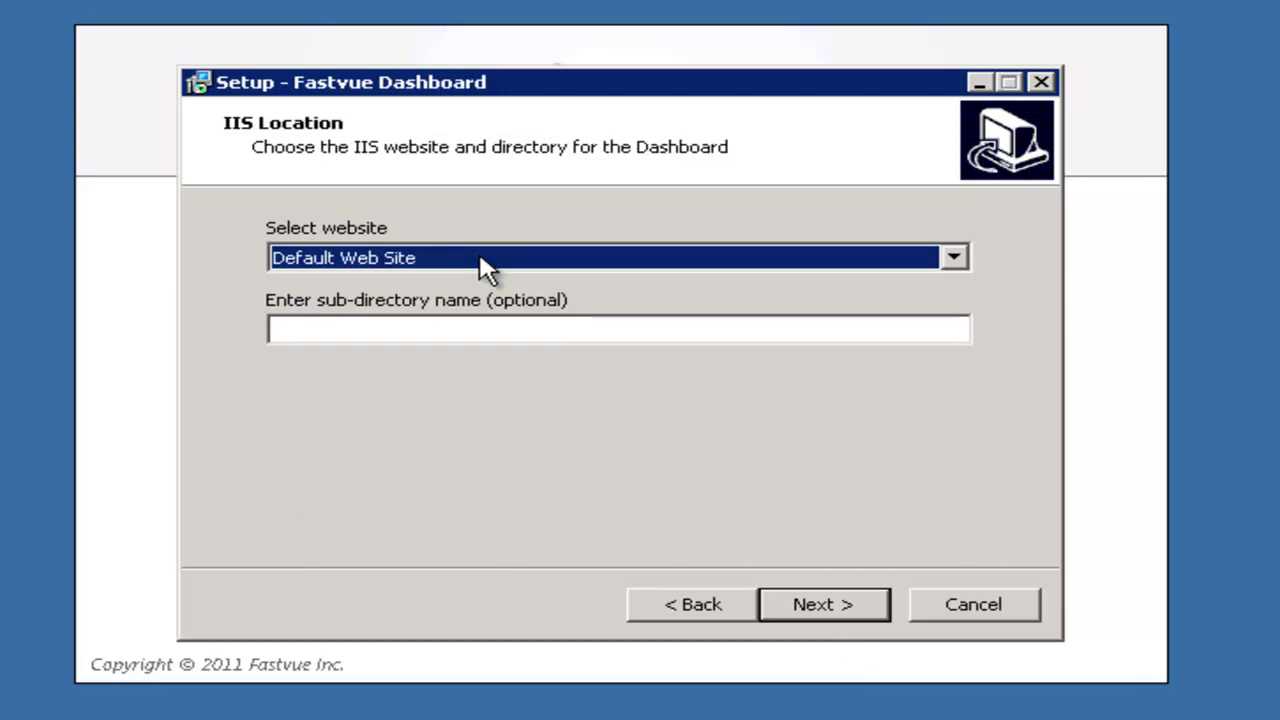
# Target Default Web Site with a fastvue sub-directory, keep C:\ProgramData\Fastvue\Dashboard, and install
pyautogui.click(480, 260)
pyautogui.click(397, 285)
pyautogui.click(477, 331)
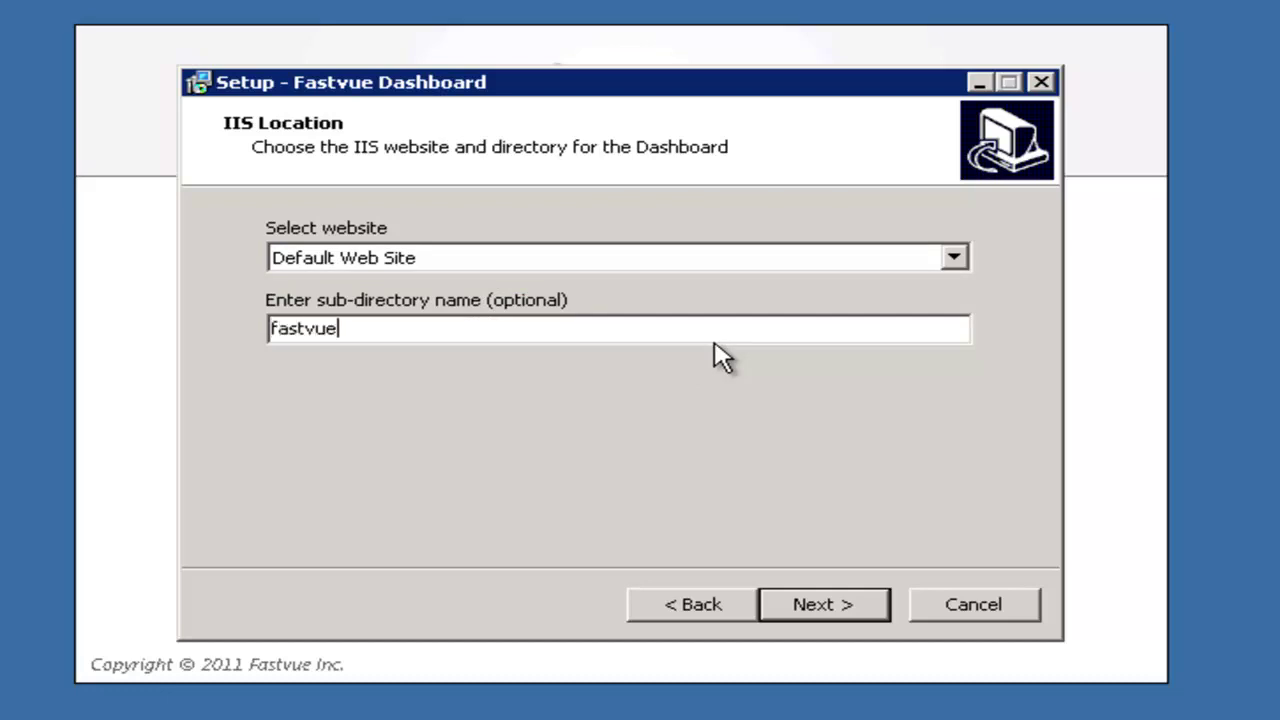
pyautogui.press('Return')
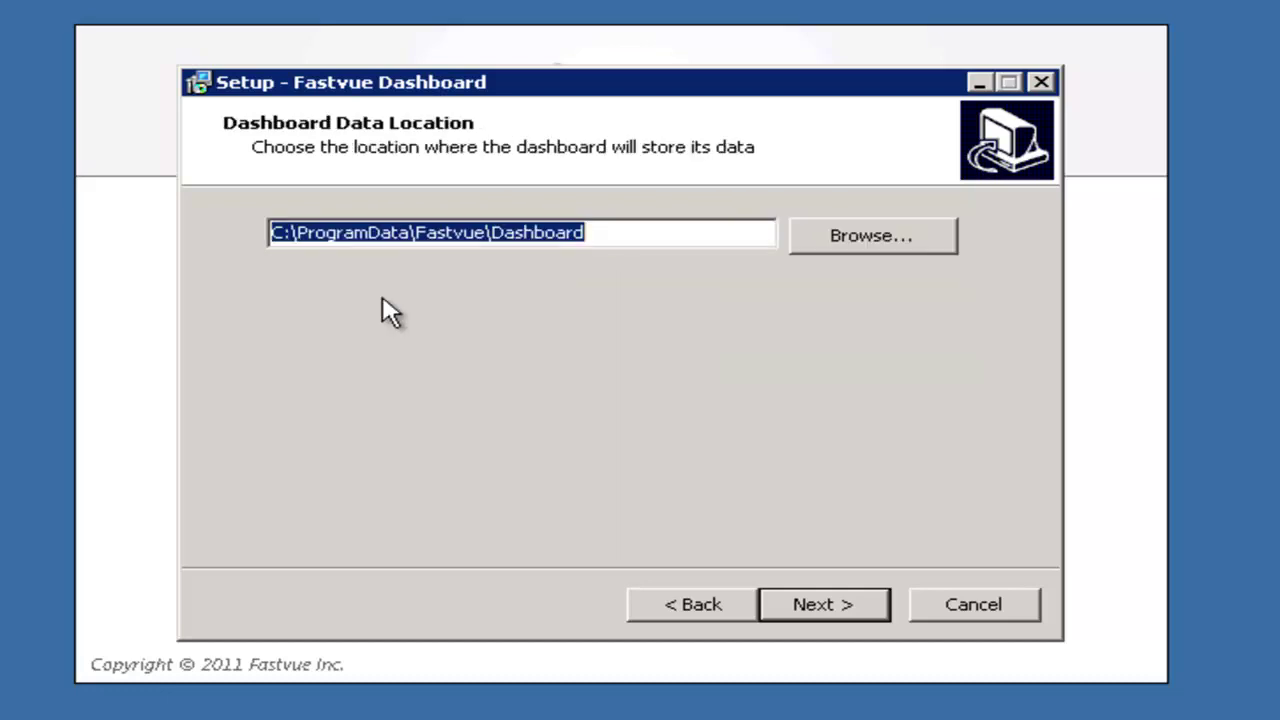
pyautogui.click(634, 232)
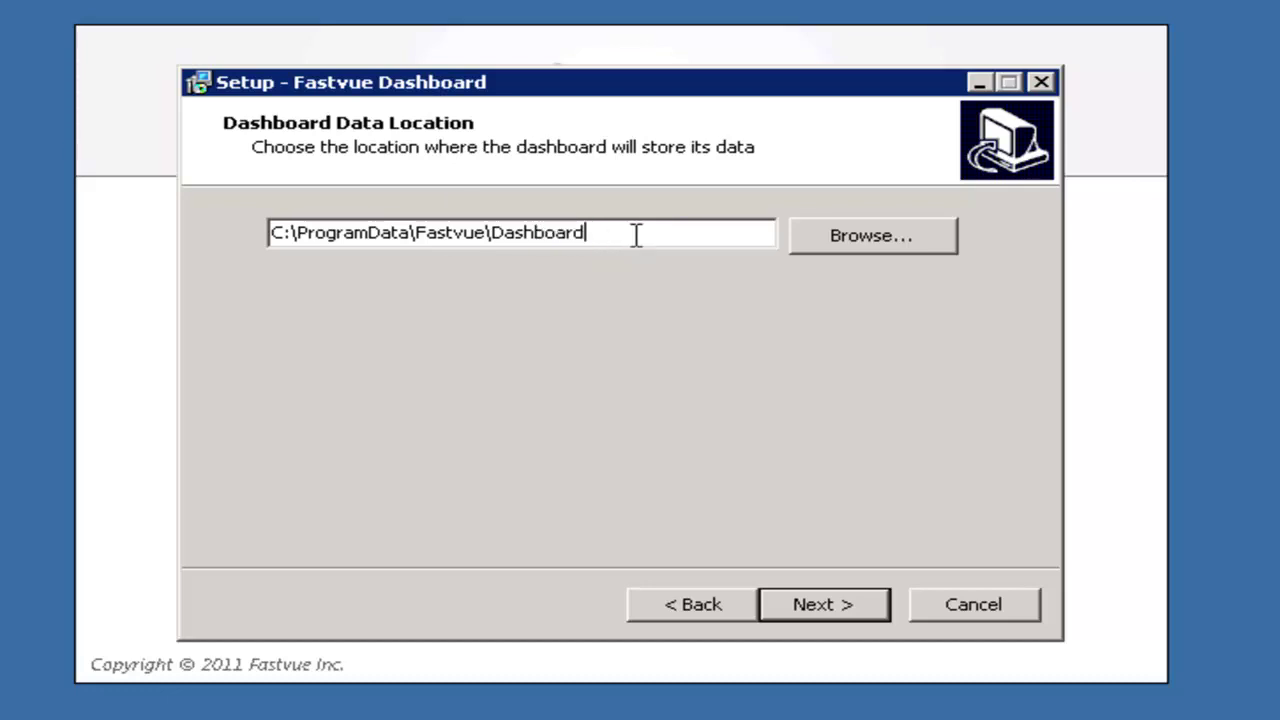
pyautogui.click(838, 606)
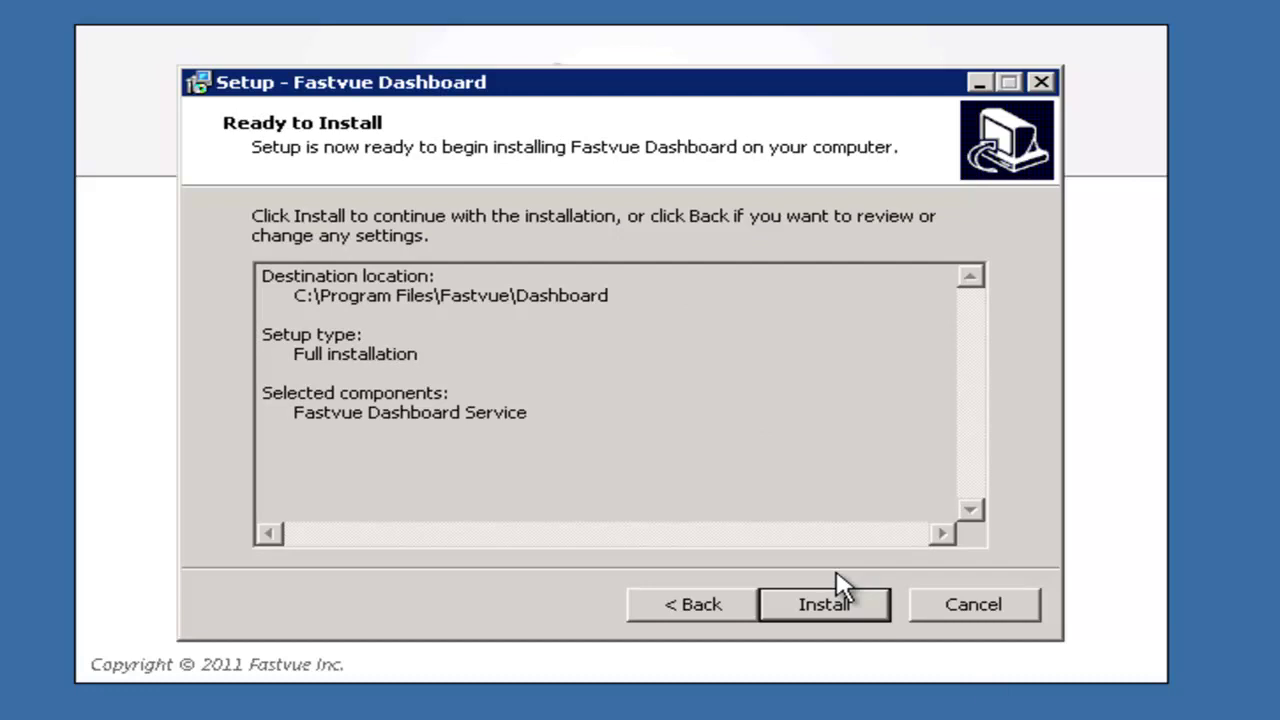
pyautogui.click(838, 606)
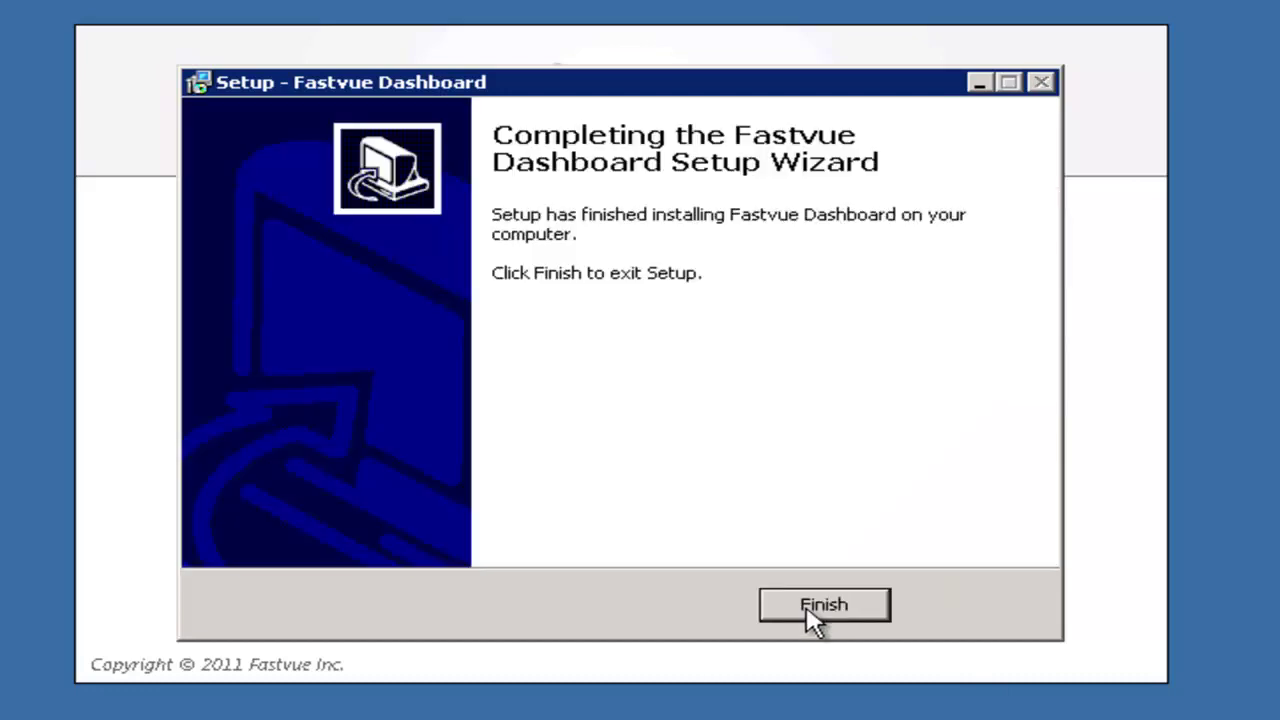
# Finish the Dashboard setup and expand the Fastvue folder under All Programs in the Start menu
pyautogui.click(812, 612)
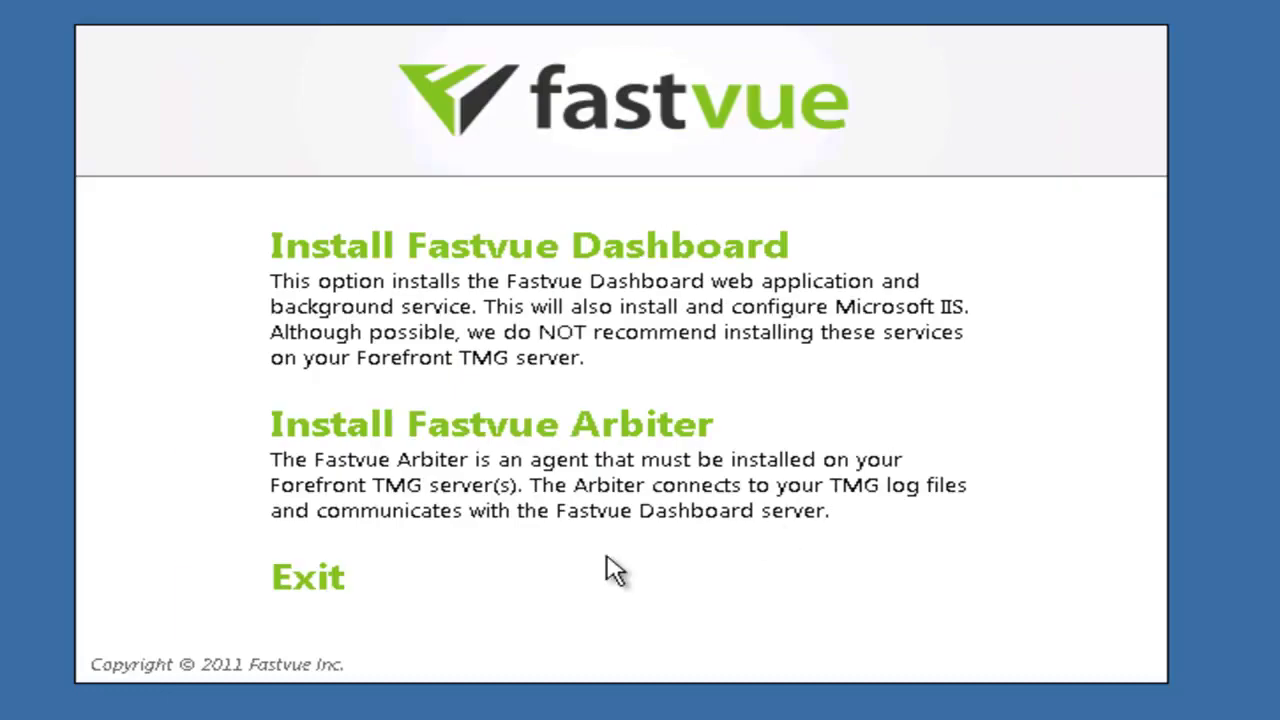
pyautogui.click(34, 703)
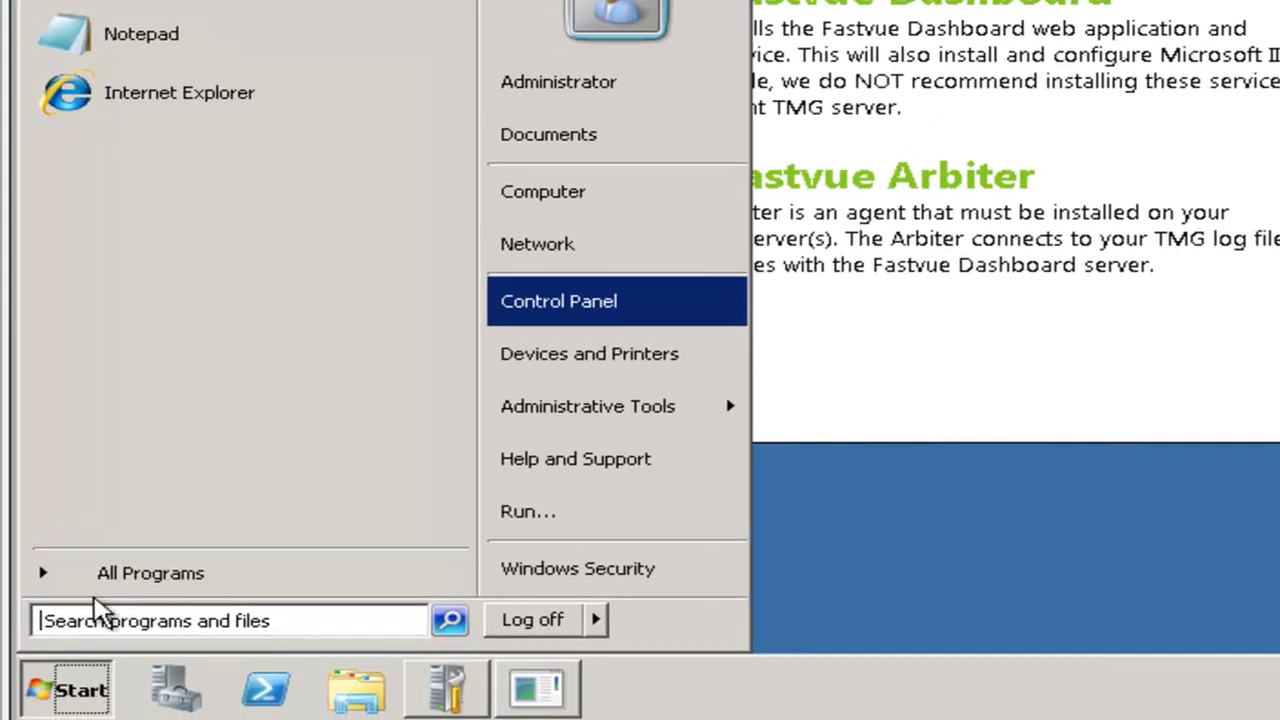
pyautogui.click(96, 588)
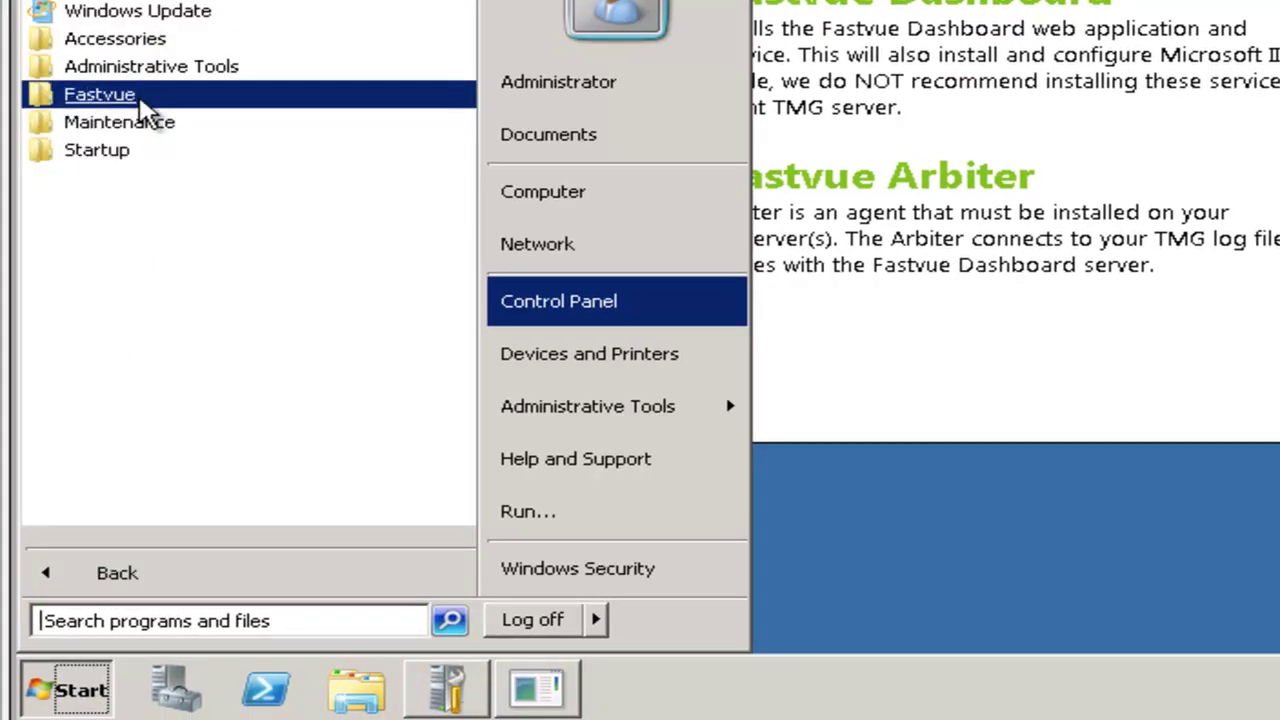
pyautogui.click(139, 97)
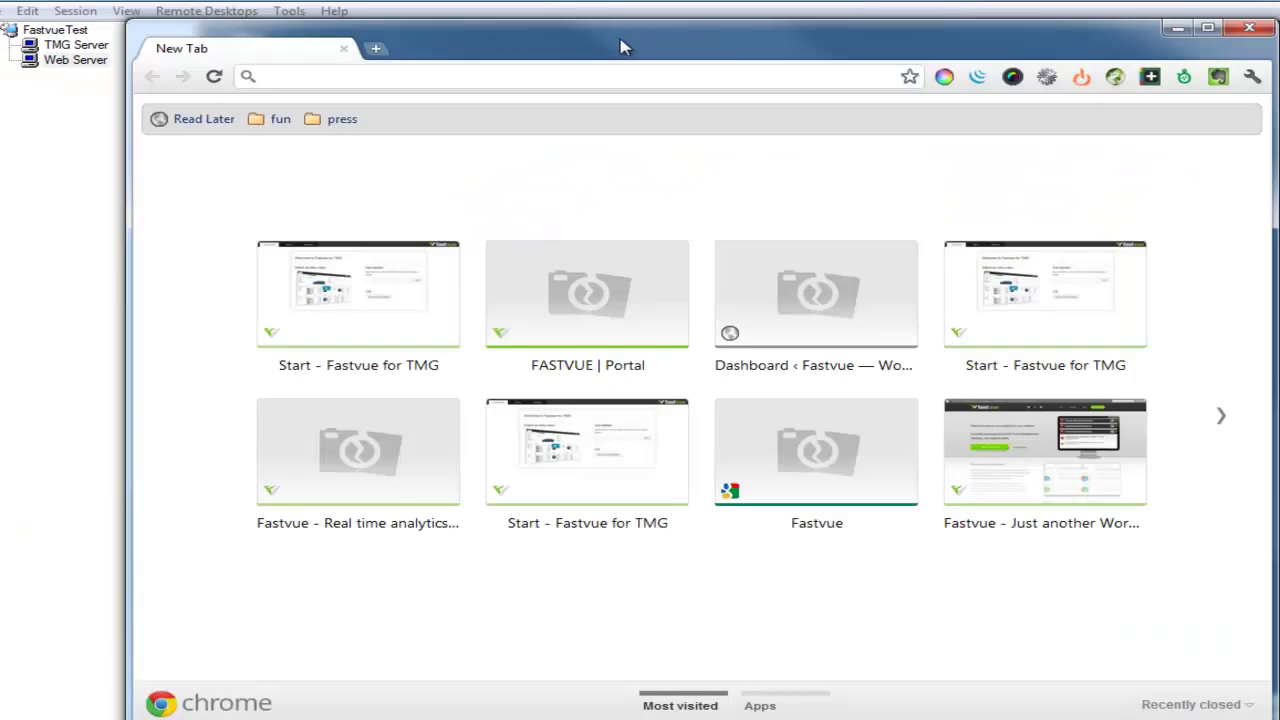
# Load the Fastvue web console at 192.168.1.7/fastvue in Chrome
pyautogui.moveTo(622, 48); pyautogui.dragTo(556, 47)
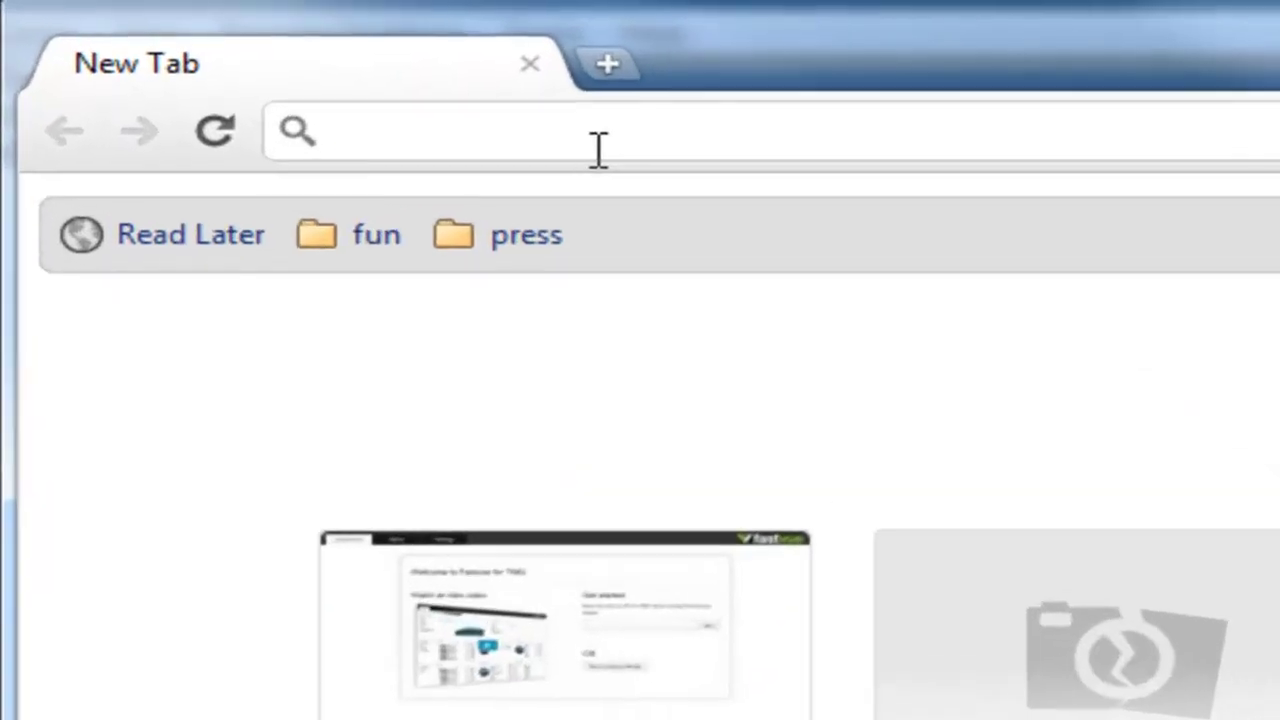
pyautogui.write('192.168.1.7')
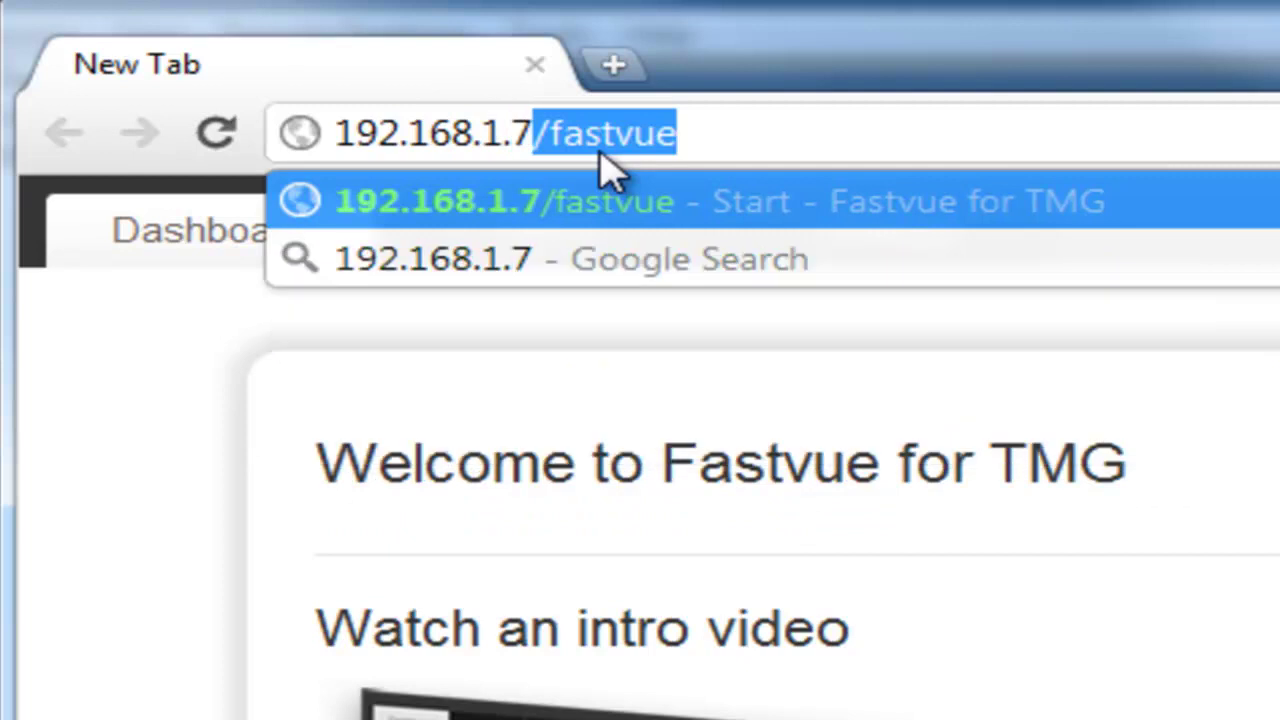
pyautogui.write('/')
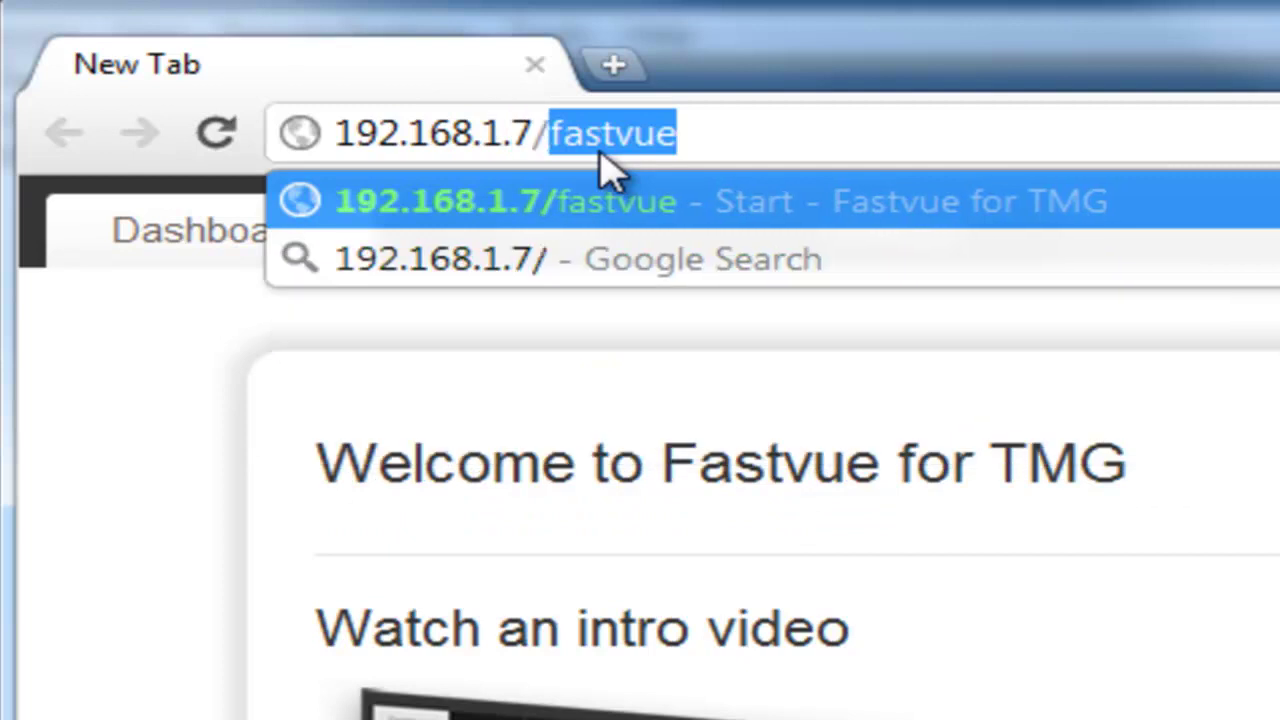
pyautogui.press('Right')
pyautogui.press('Return')
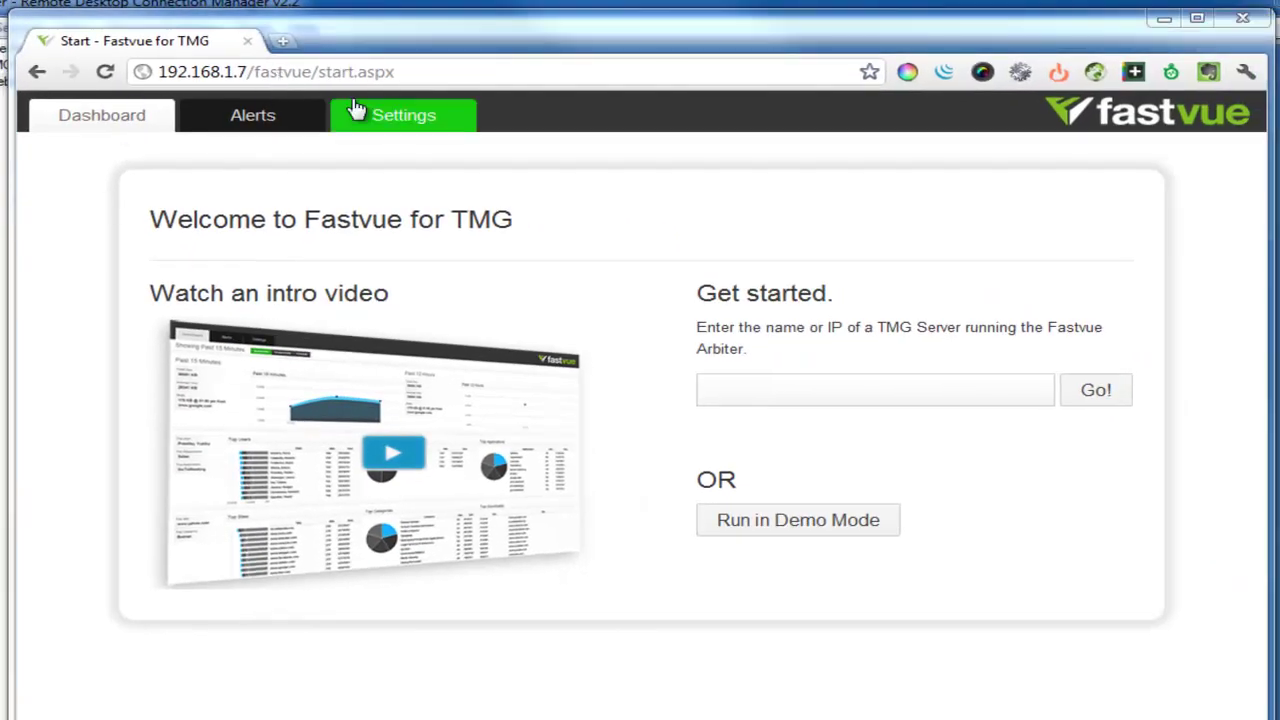
# Review the Start page's TMG server field and its Fastvue Arbiter instructions
pyautogui.click(778, 380)
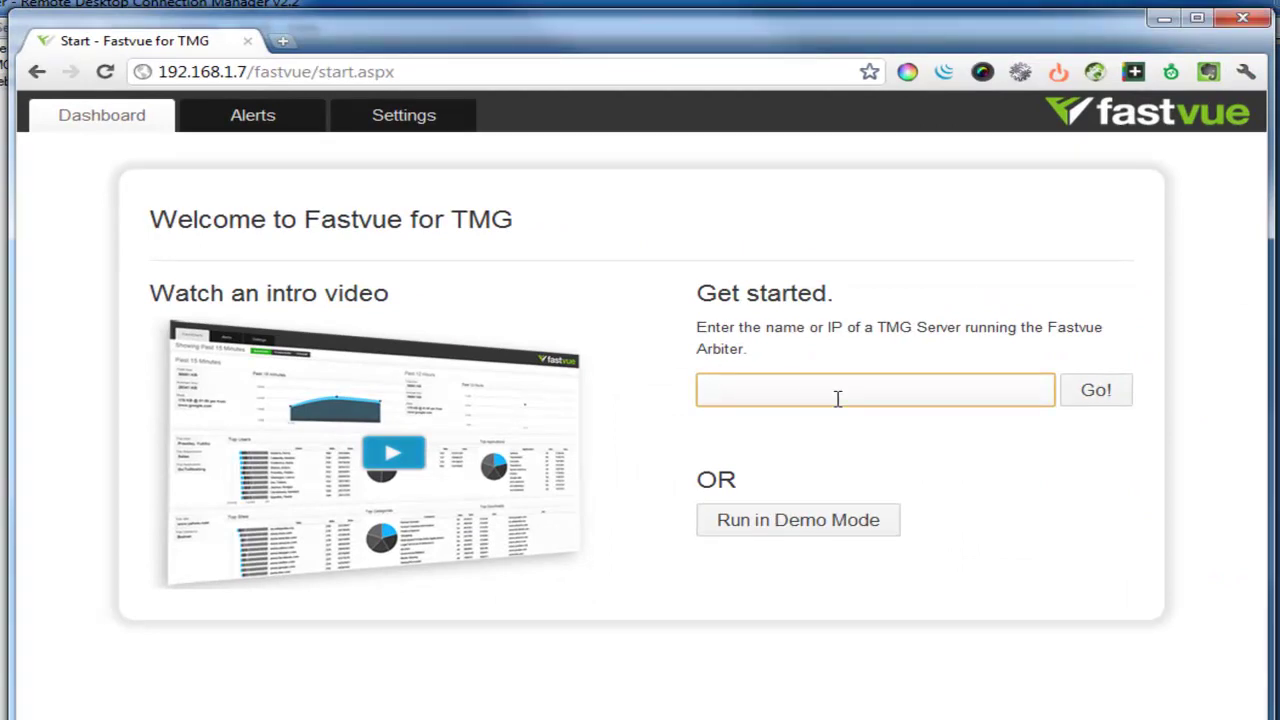
pyautogui.tripleClick(729, 327)
pyautogui.click(987, 327)
pyautogui.moveTo(1048, 327); pyautogui.dragTo(1056, 342)
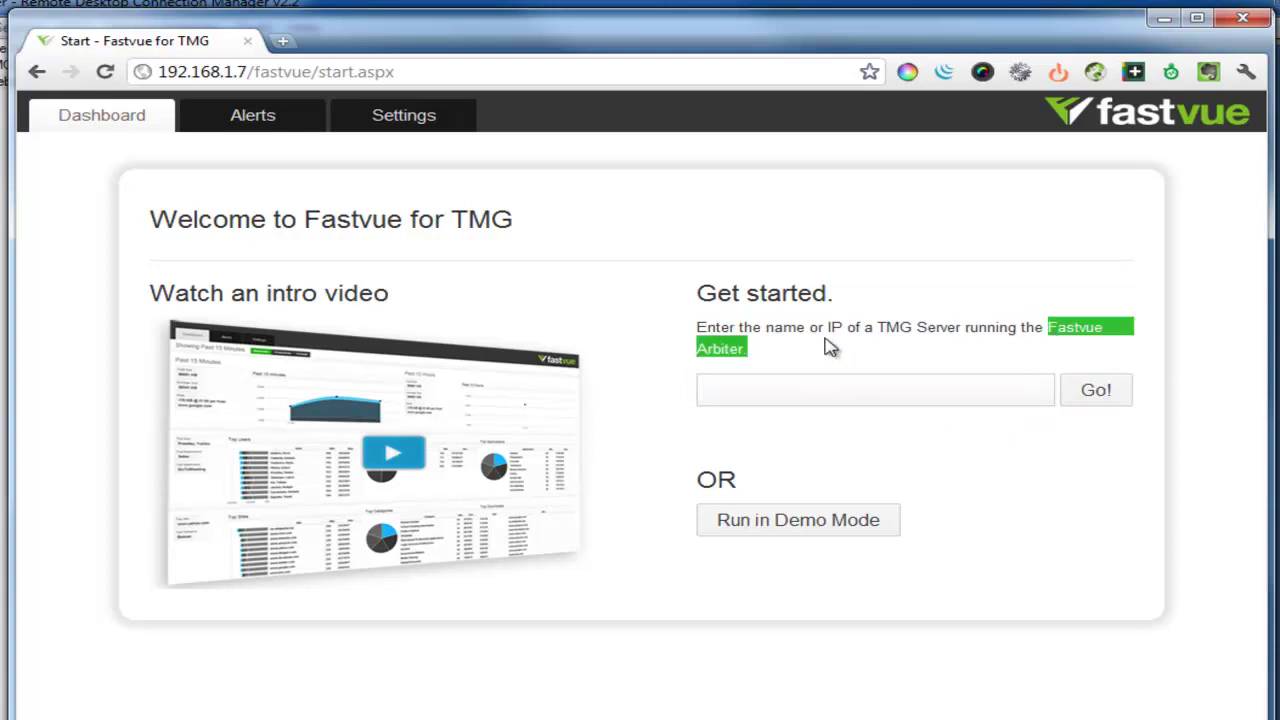
pyautogui.click(830, 350)
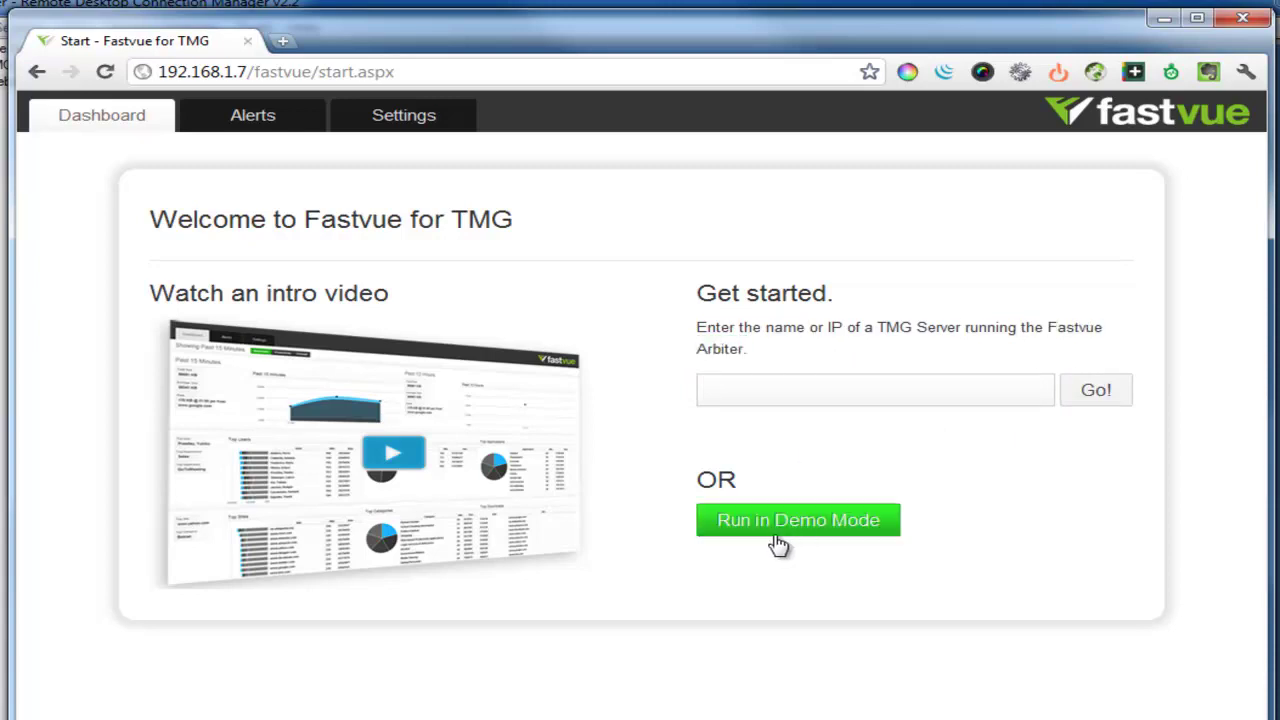
# Enter Demo Mode, browse Bandwidth, Productivity and Firewall views, then view the Downloads 15 MB alert
pyautogui.click(770, 521)
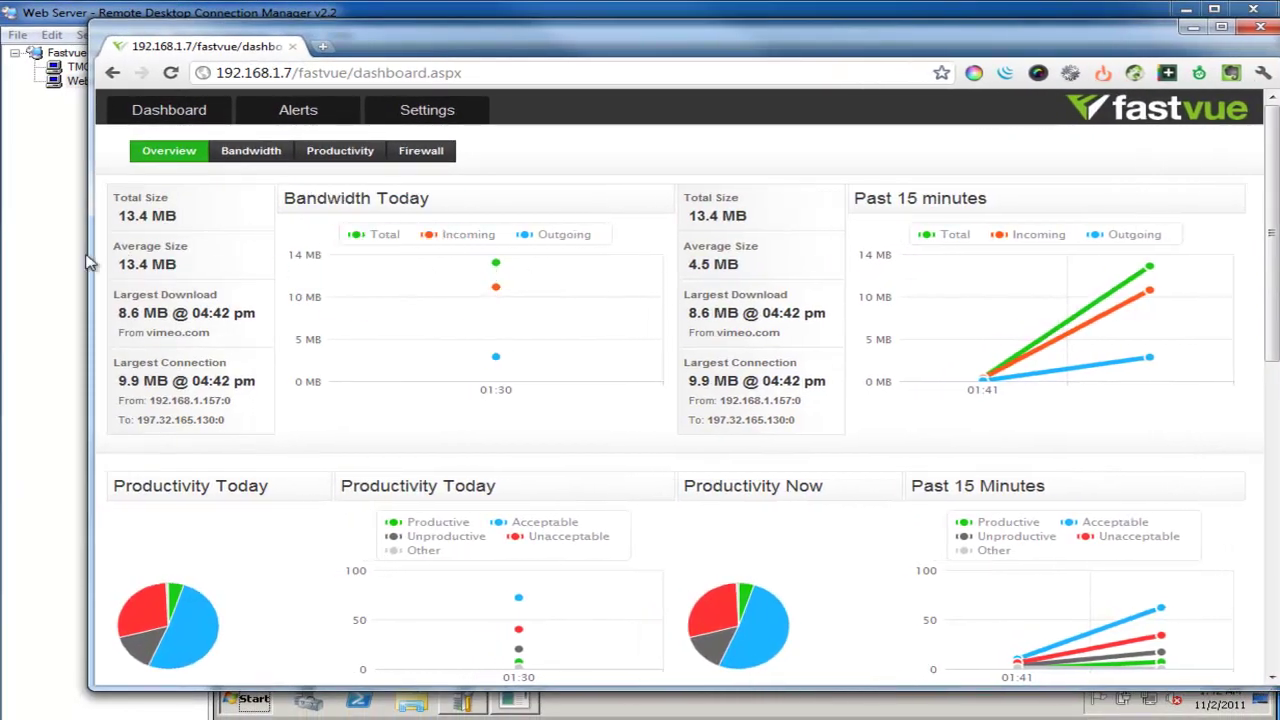
pyautogui.click(250, 152)
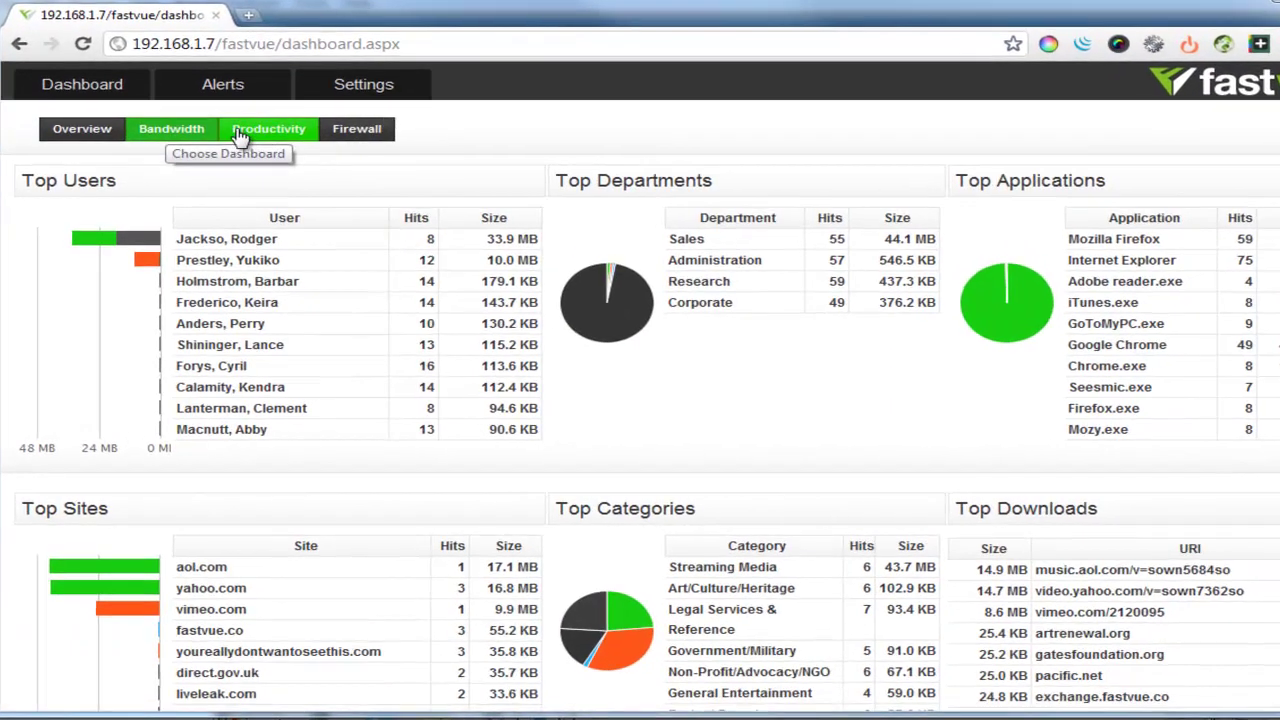
pyautogui.click(243, 133)
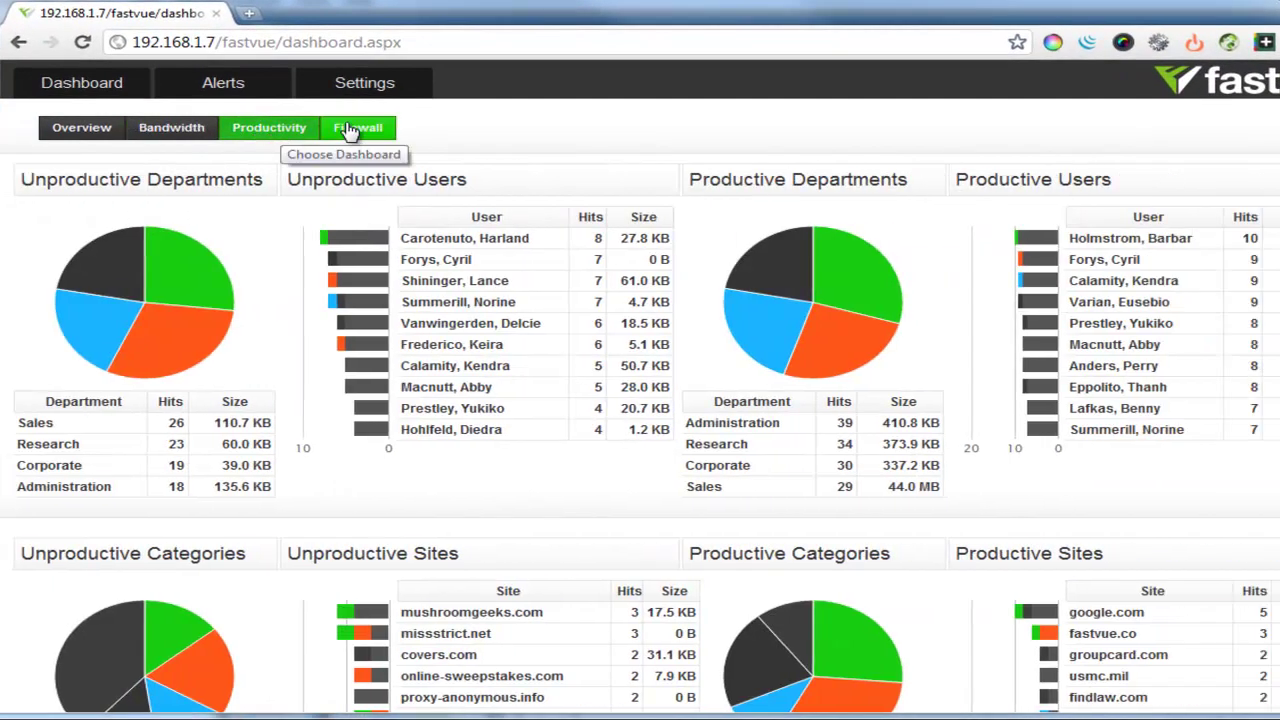
pyautogui.click(352, 130)
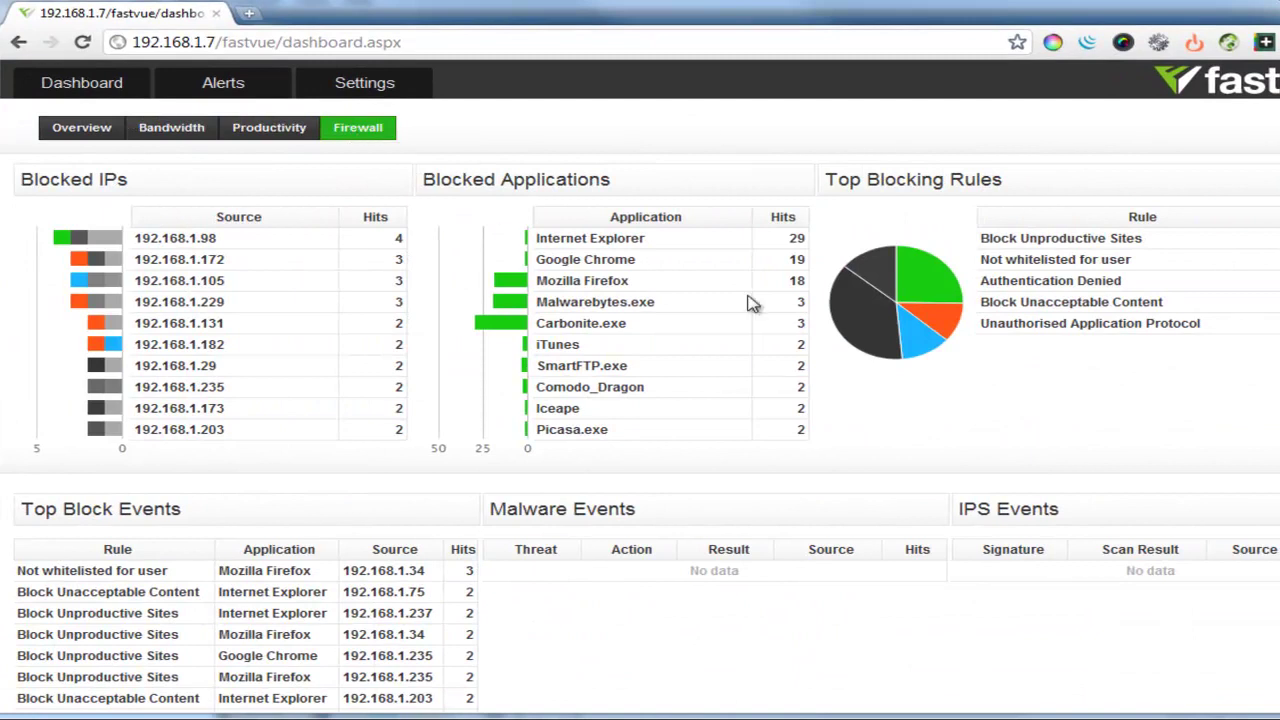
pyautogui.click(222, 88)
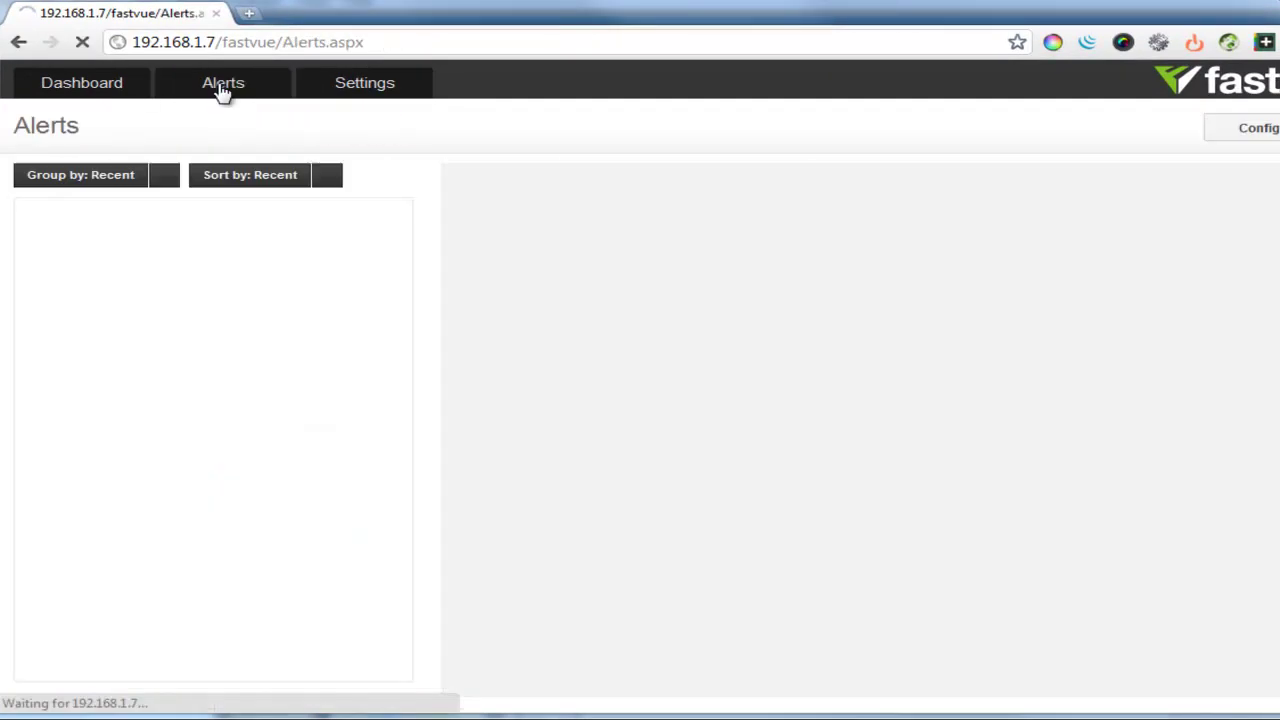
pyautogui.click(228, 265)
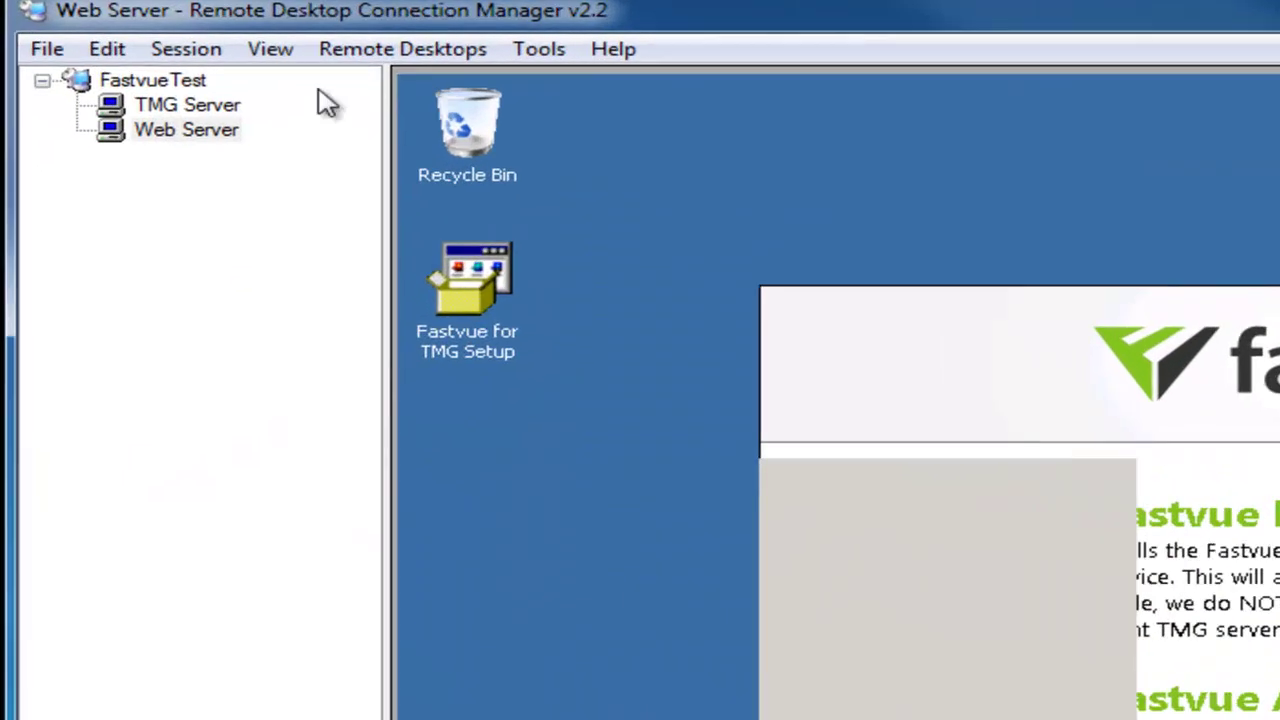
# On the TMG Server session, run the Fastvue For TMG Setup icon and approve the UAC prompt
pyautogui.click(151, 106)
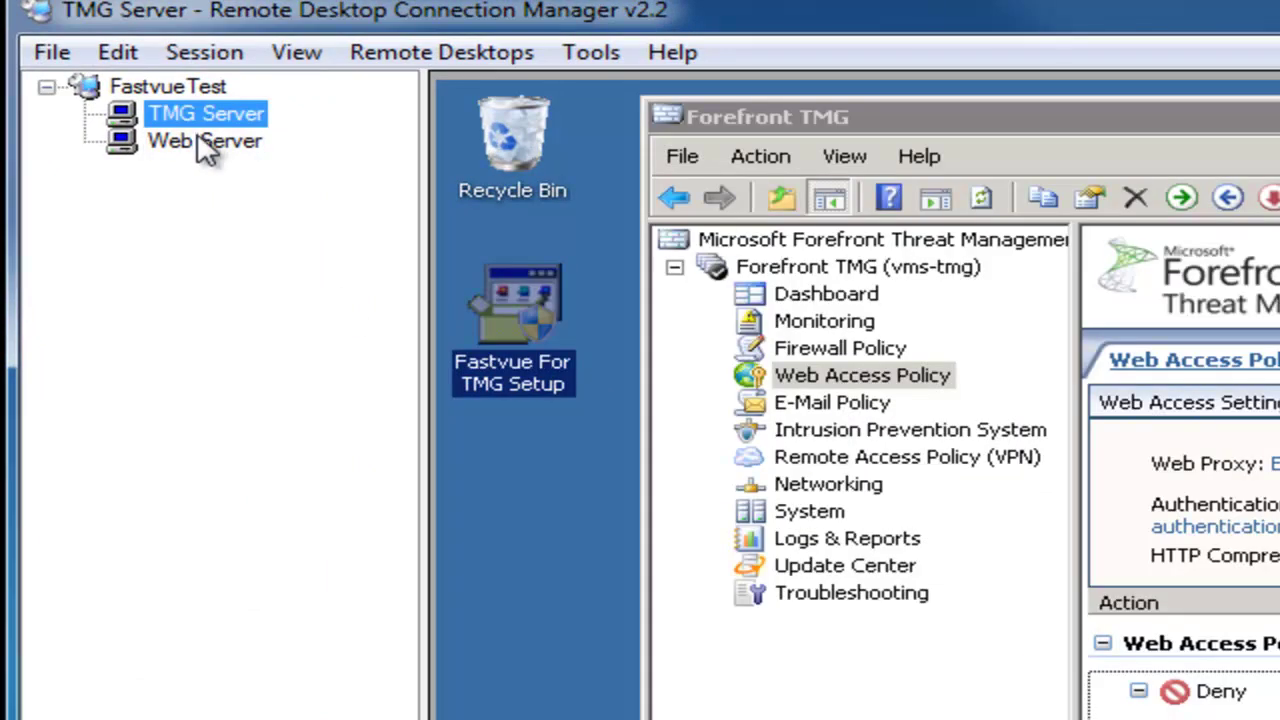
pyautogui.click(551, 481)
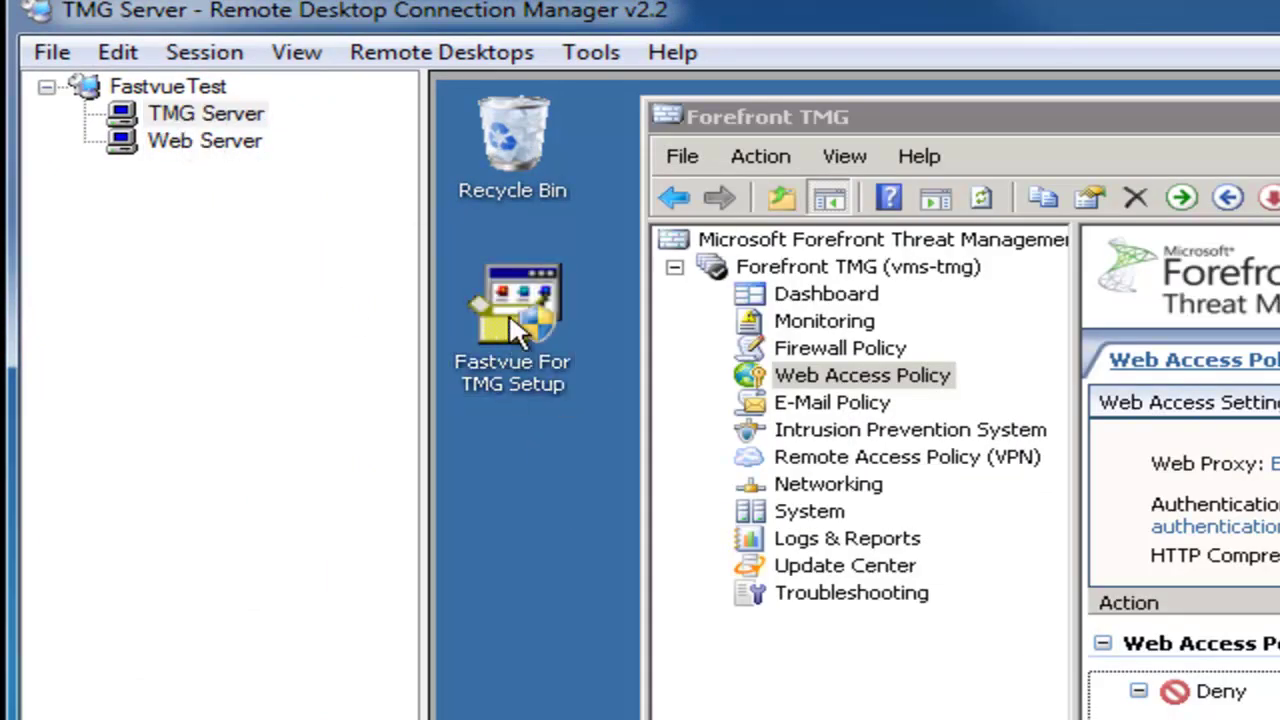
pyautogui.doubleClick(525, 303)
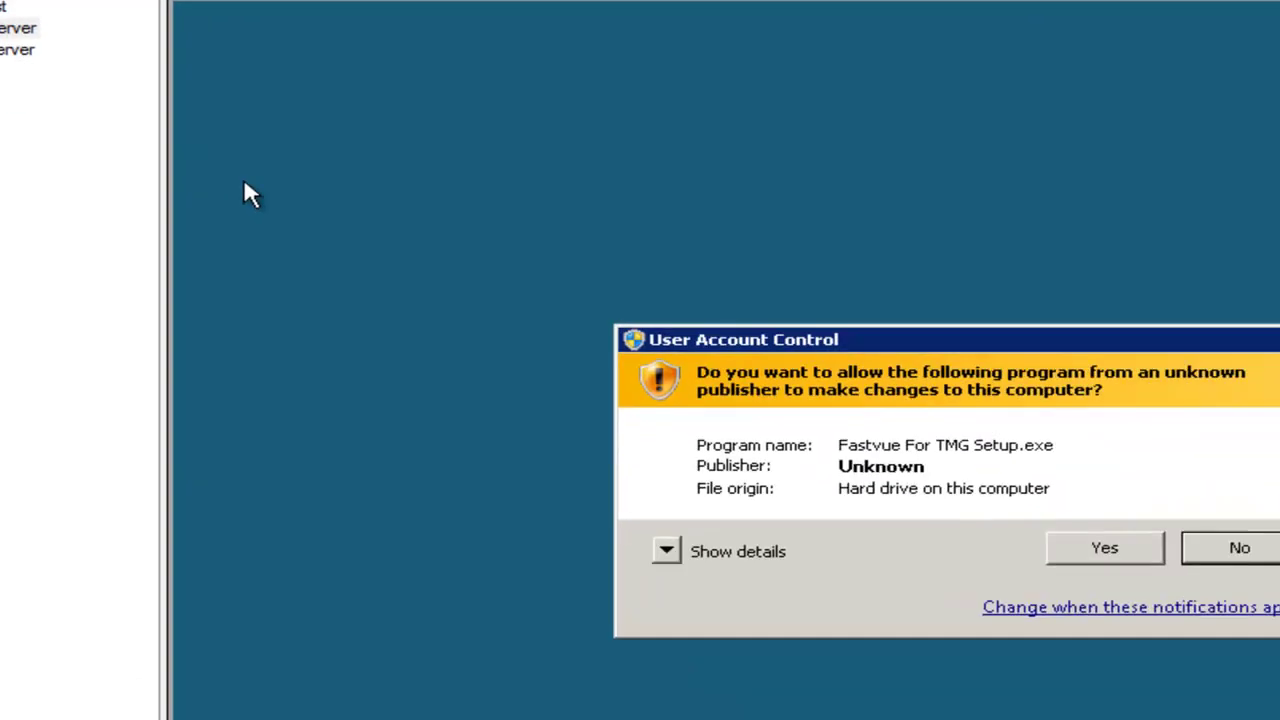
pyautogui.click(921, 469)
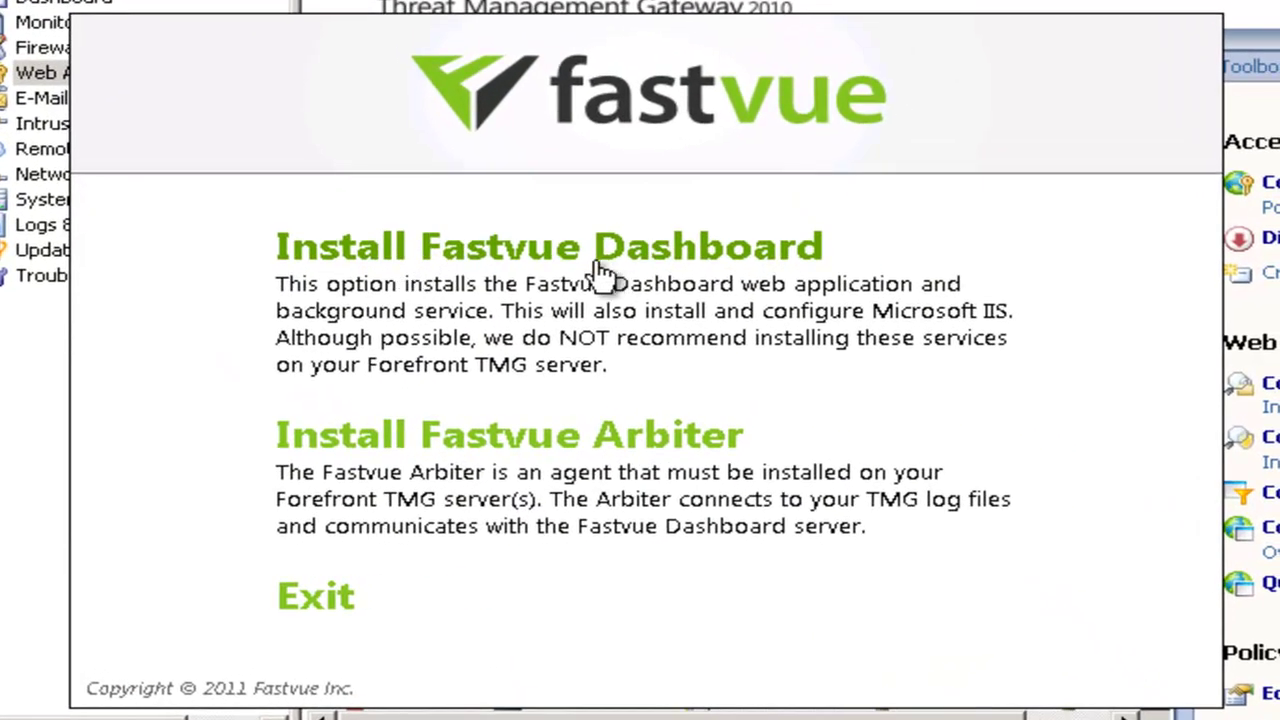
# Start the Arbiter install, accepting the licence, C:\Program Files\Fastvue\Arbiter and Full installation
pyautogui.click(588, 447)
pyautogui.click(862, 627)
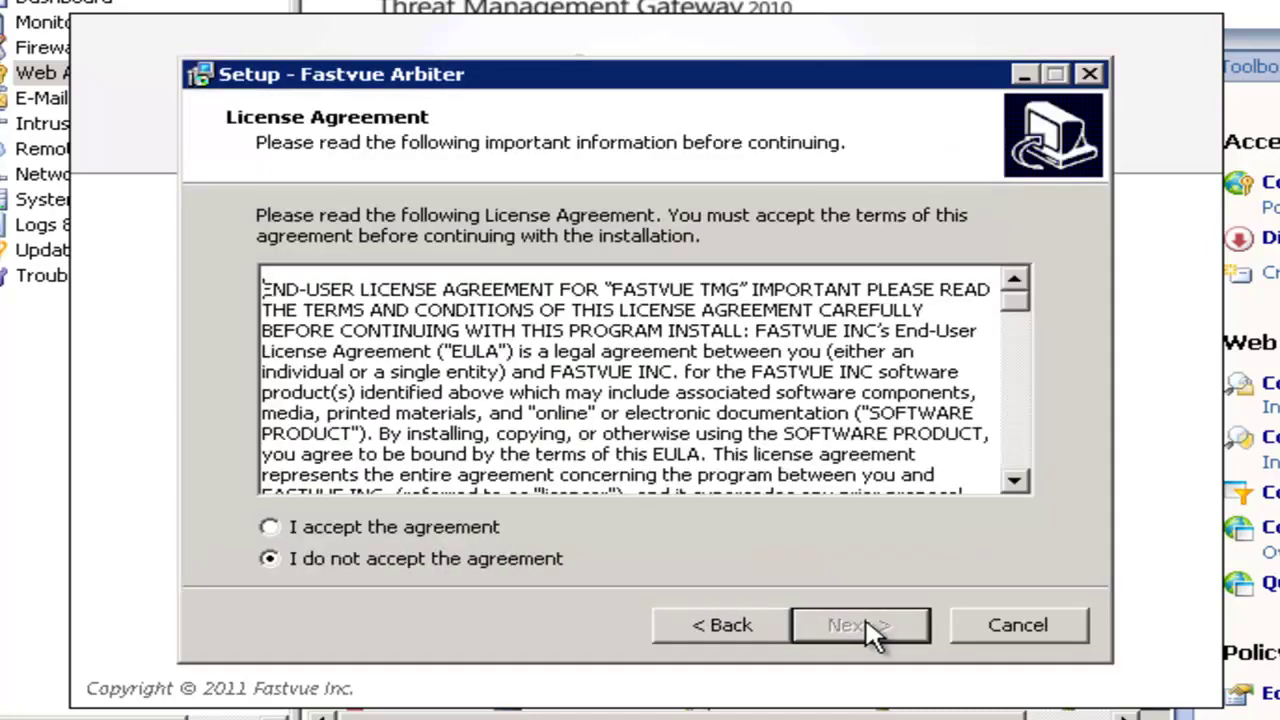
pyautogui.click(336, 530)
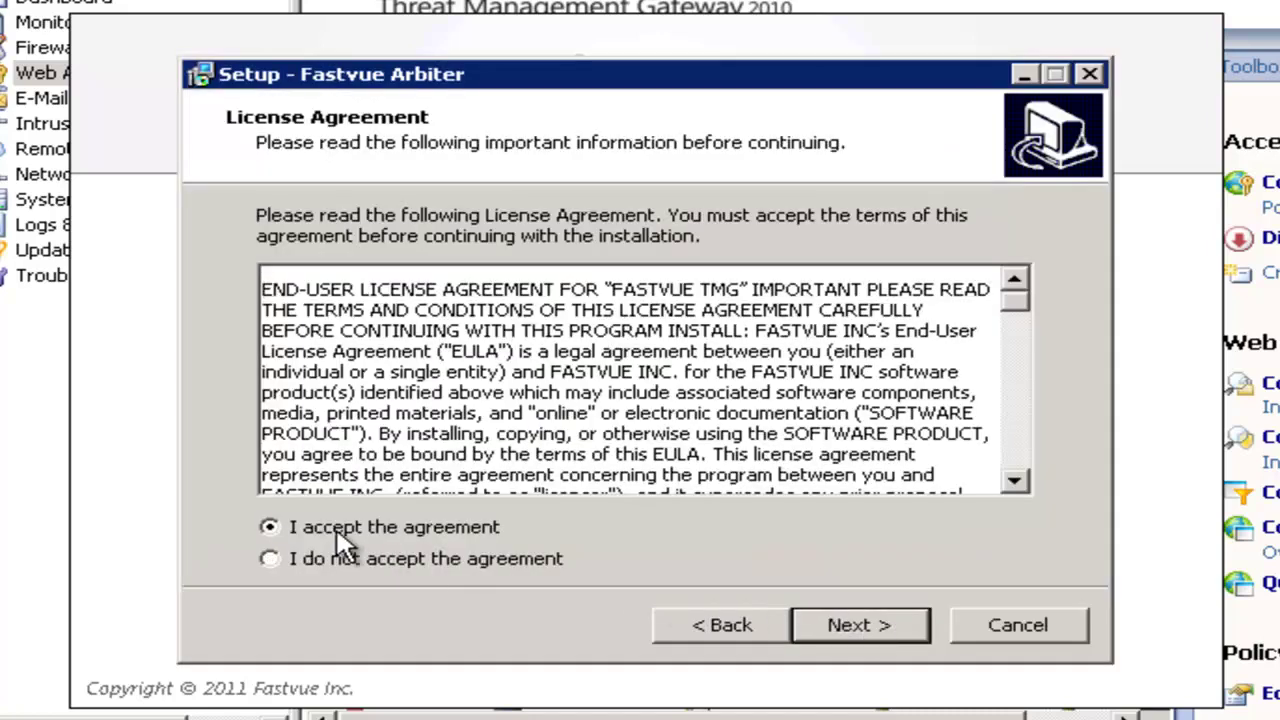
pyautogui.click(855, 625)
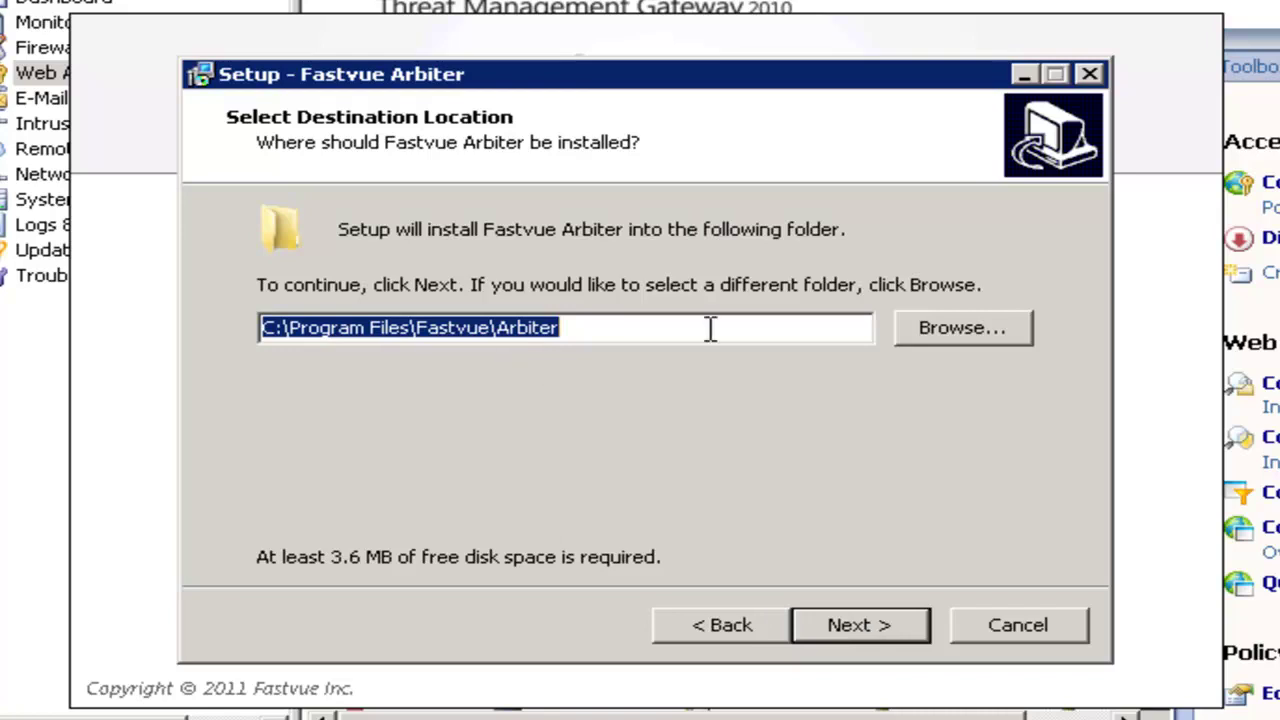
pyautogui.click(876, 628)
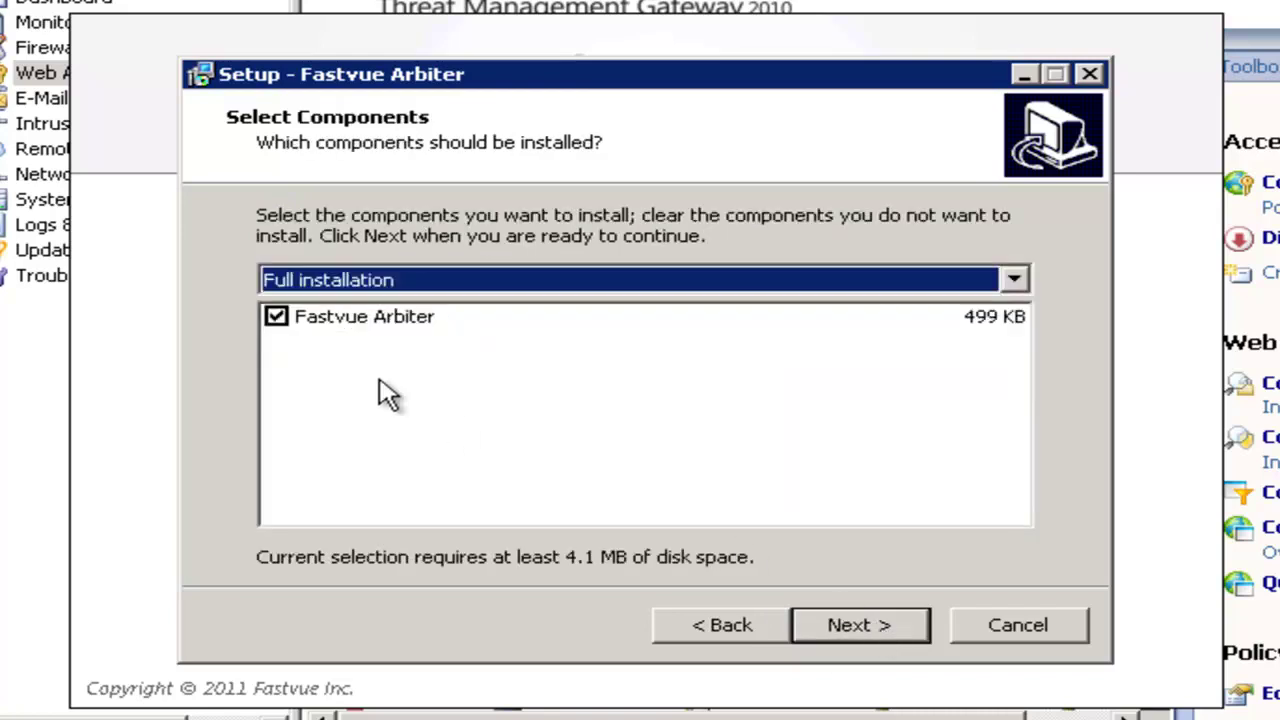
pyautogui.click(356, 325)
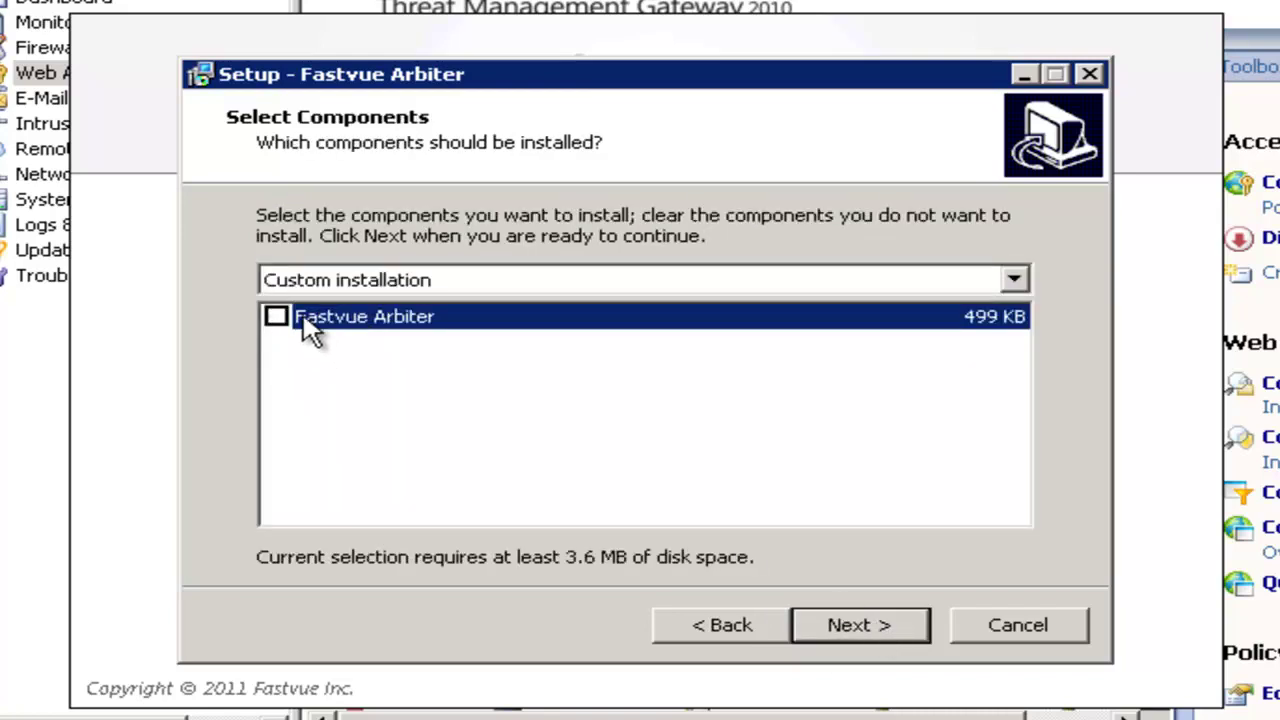
pyautogui.click(306, 325)
pyautogui.click(886, 628)
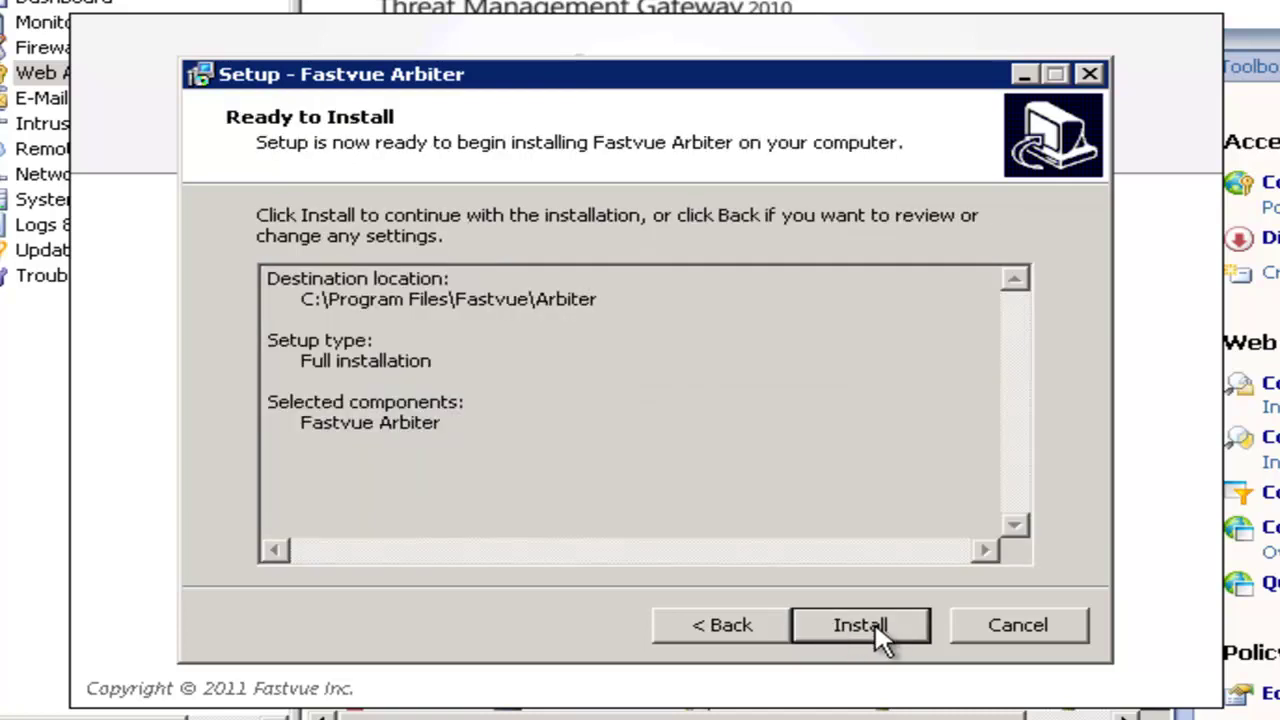
# Install Fastvue Arbiter, close the wizard and bring up the Start menu
pyautogui.click(862, 628)
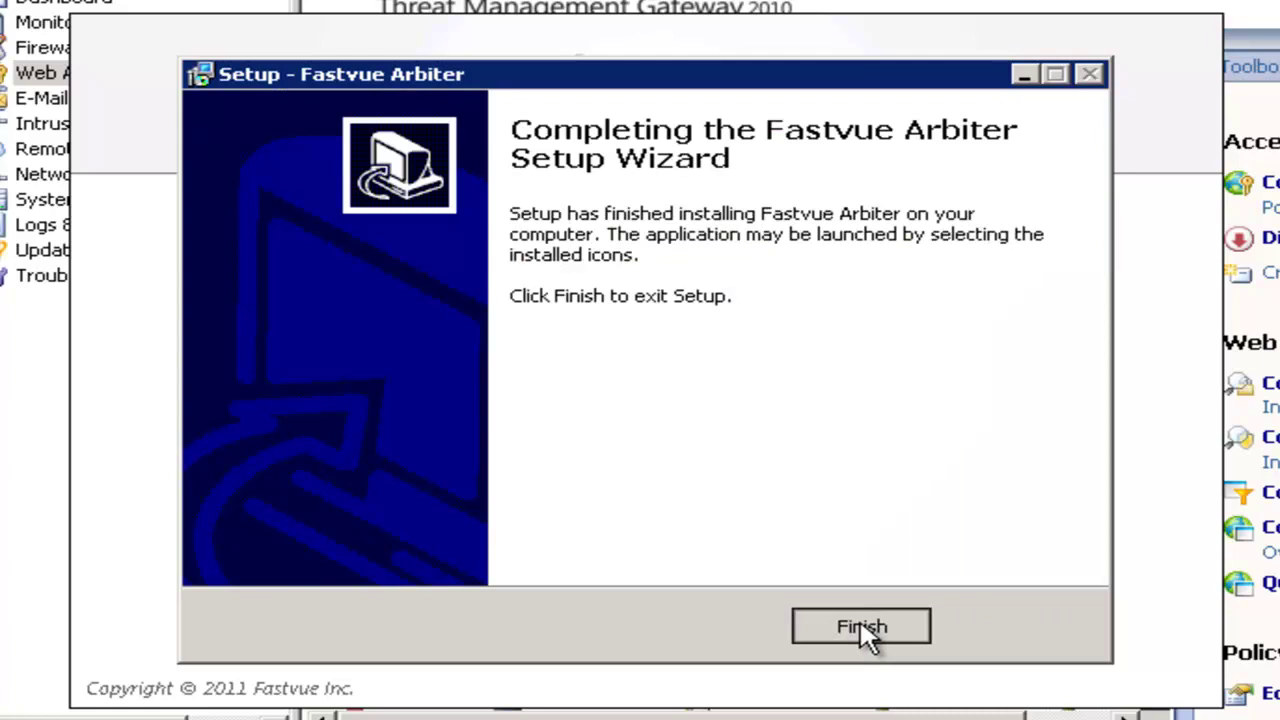
pyautogui.click(866, 630)
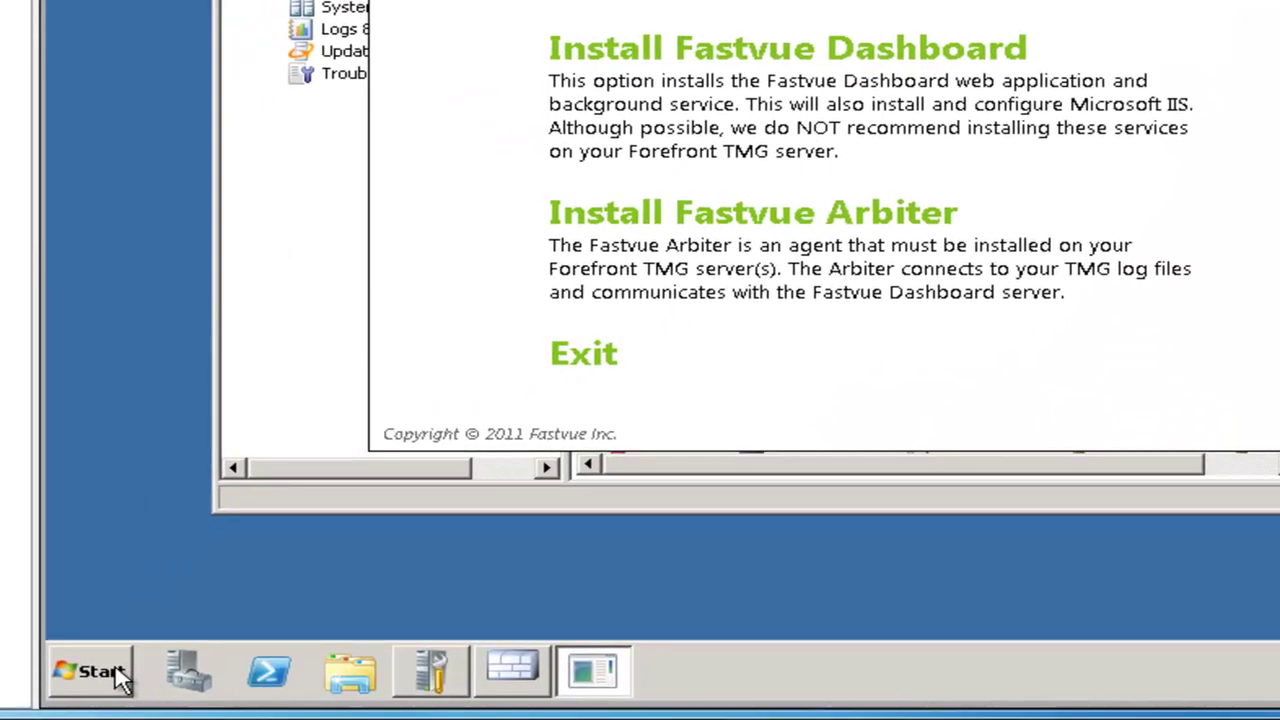
pyautogui.click(40, 714)
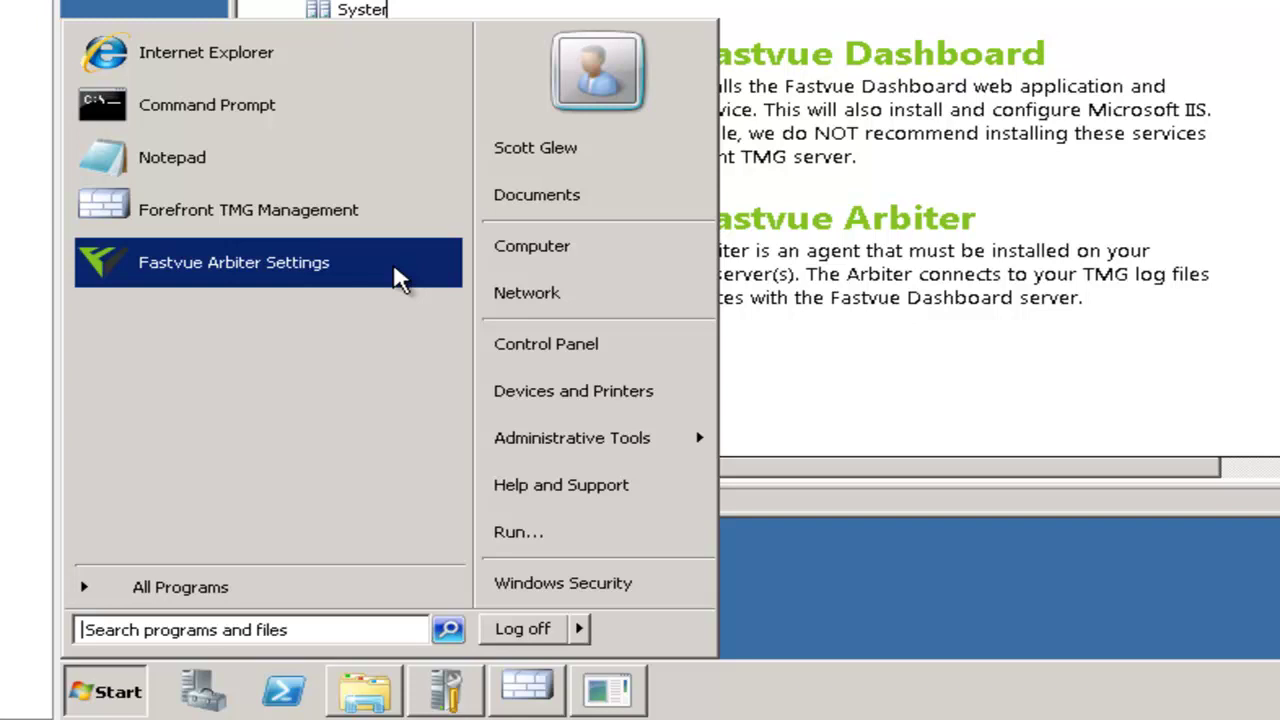
# Inspect Fastvue Arbiter Settings and its TMG Logs source path, closing without changes
pyautogui.click(398, 279)
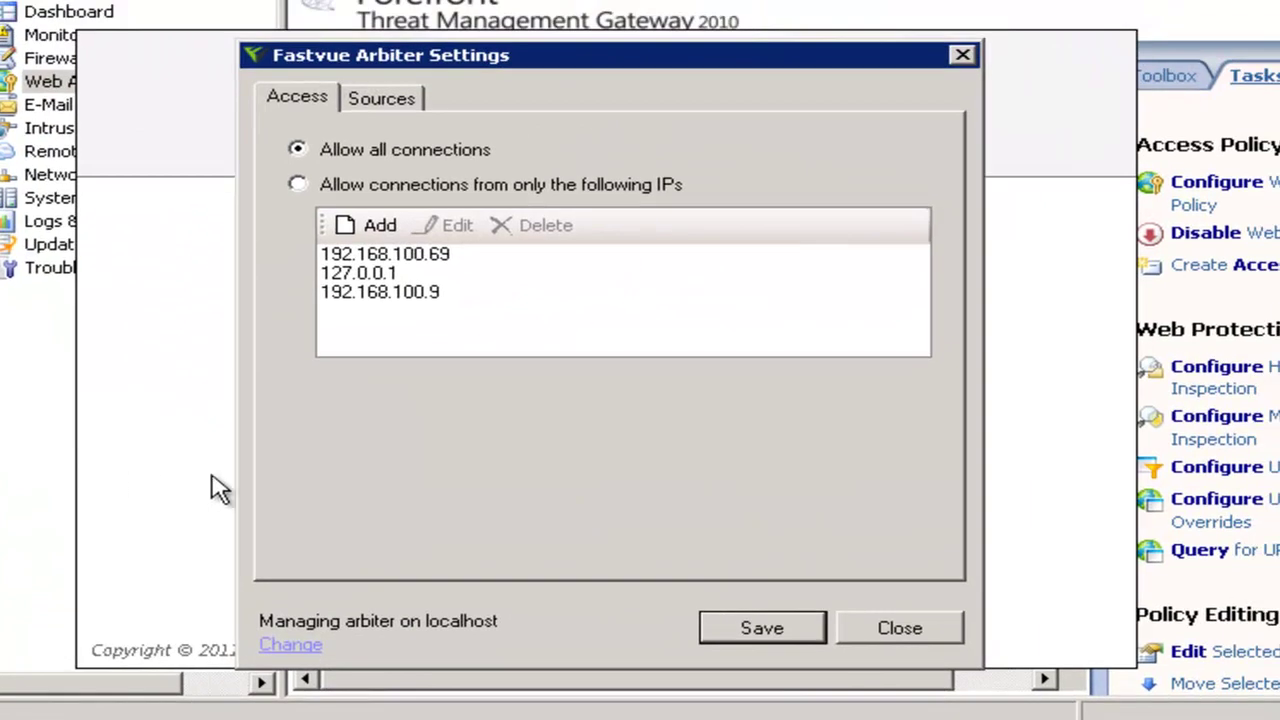
pyautogui.click(396, 108)
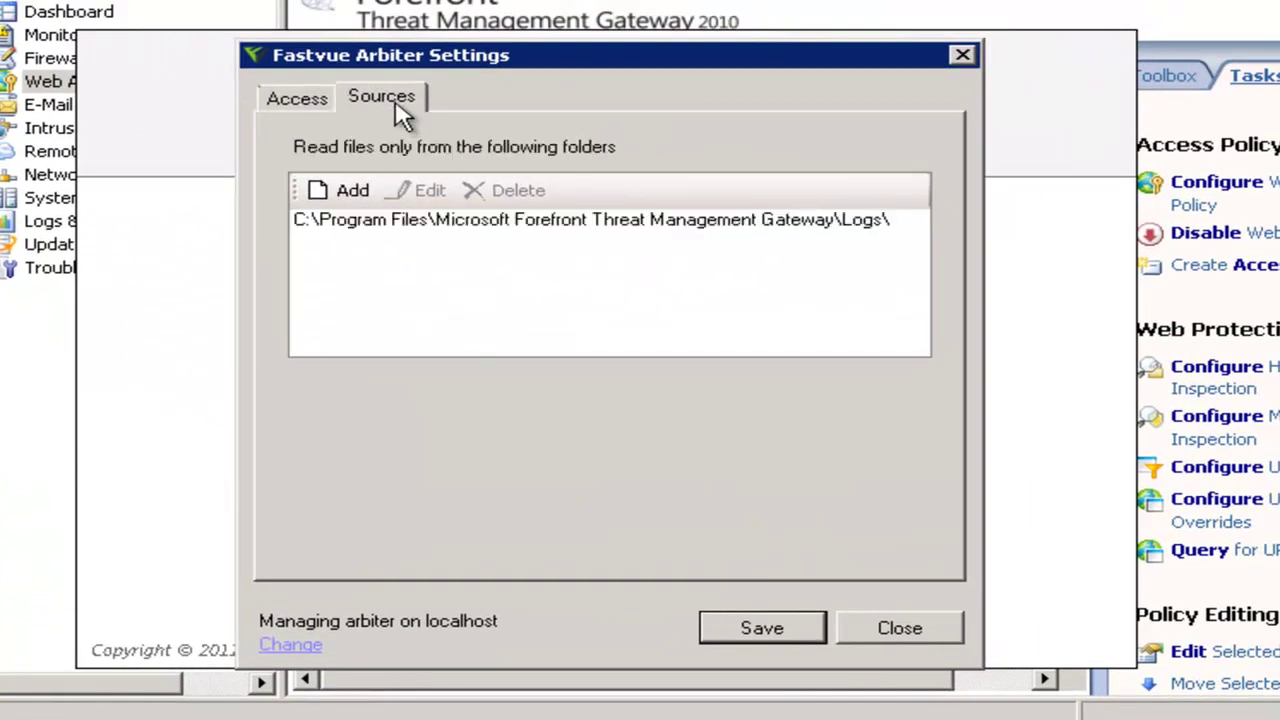
pyautogui.click(558, 224)
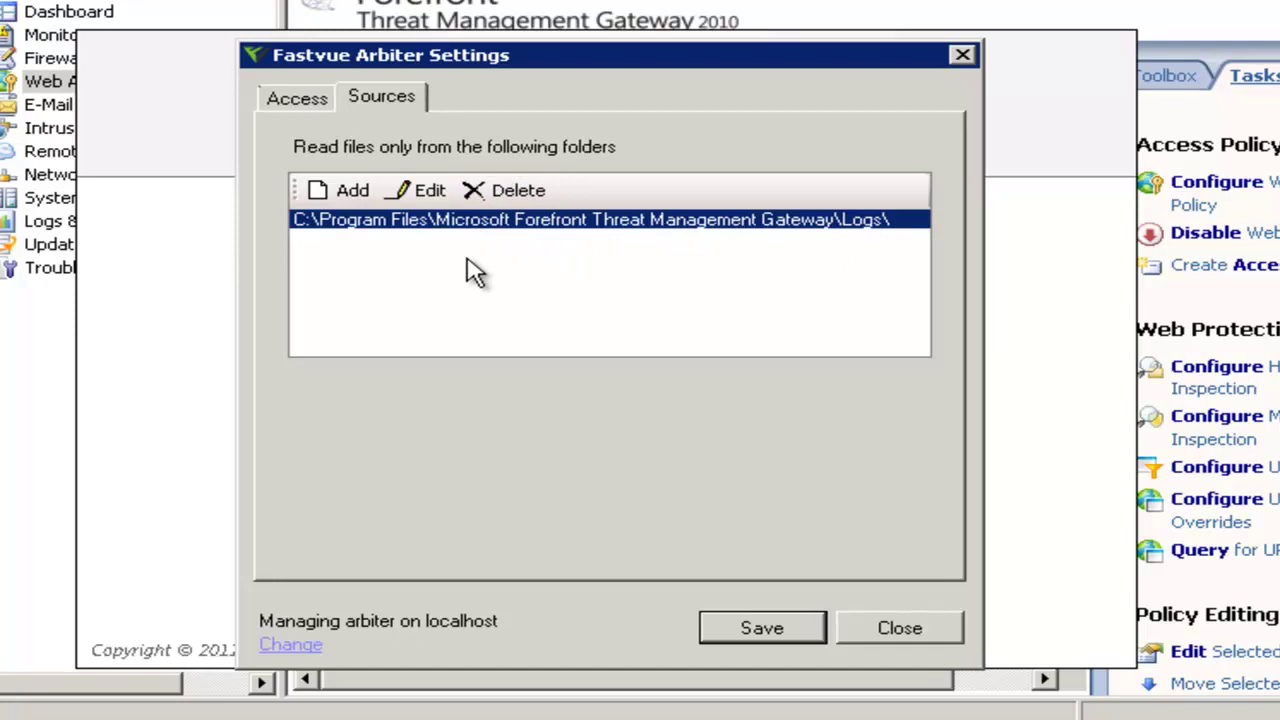
pyautogui.click(429, 190)
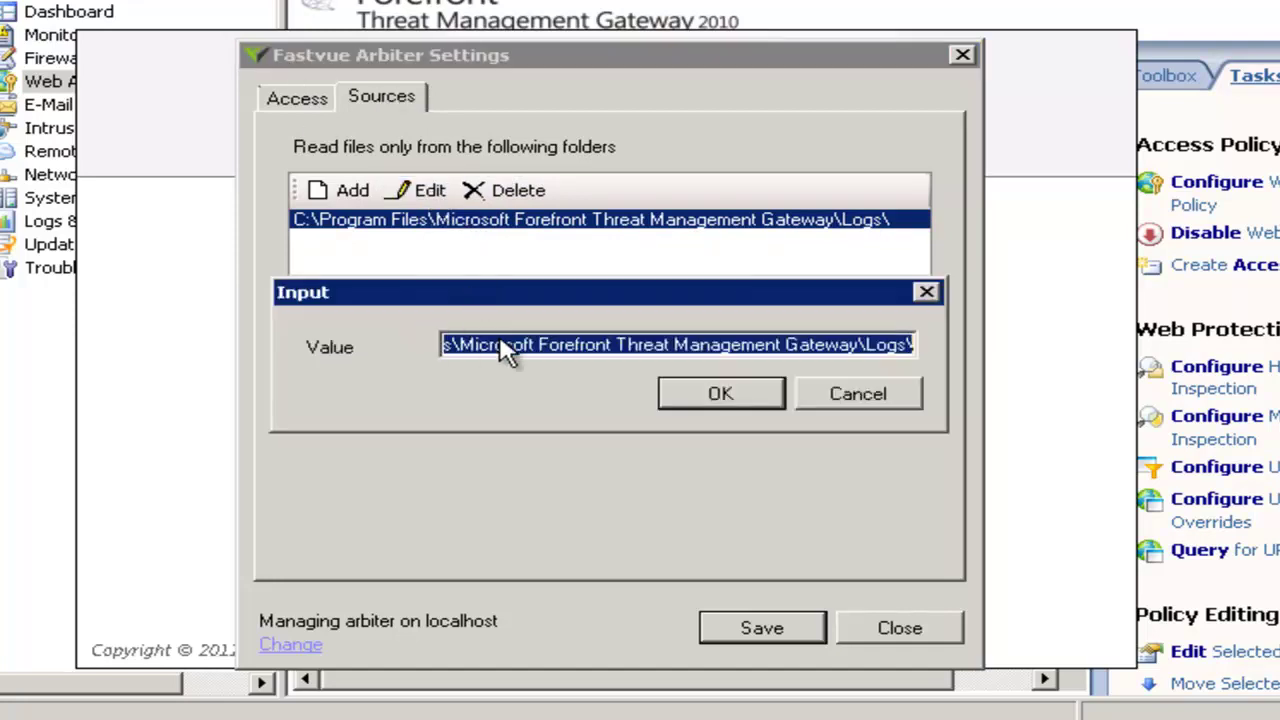
pyautogui.click(857, 394)
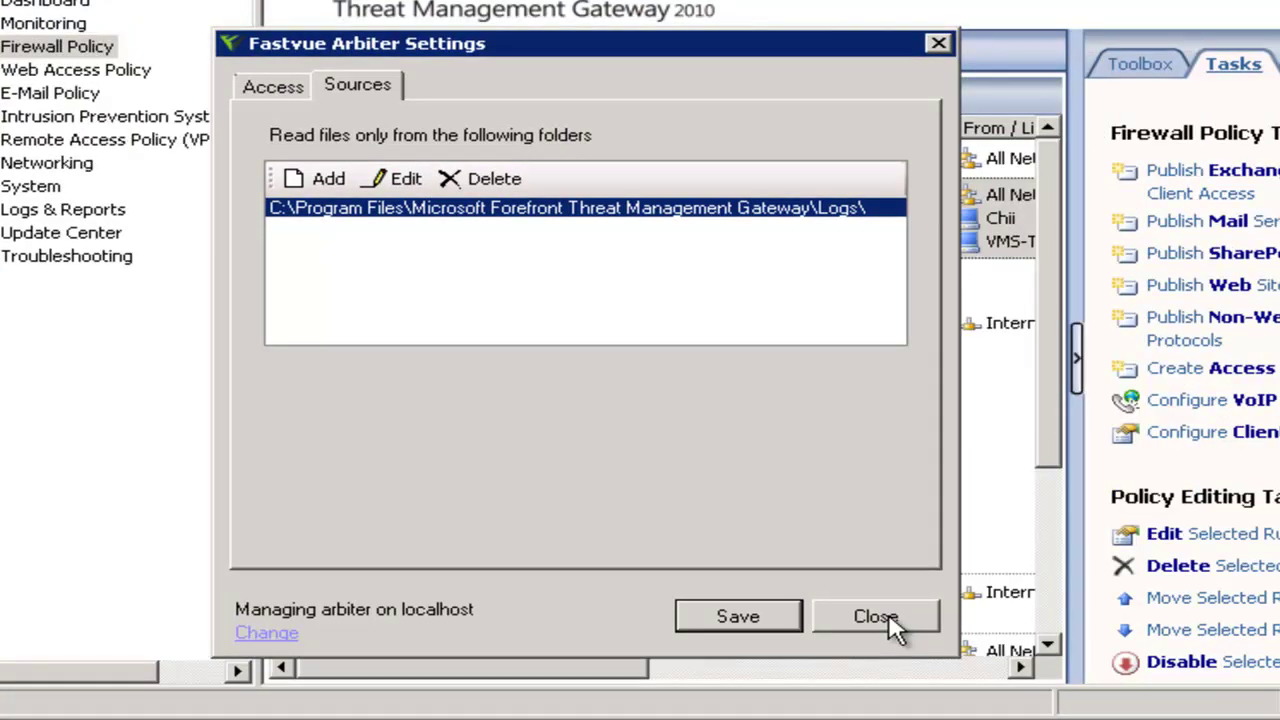
pyautogui.click(890, 620)
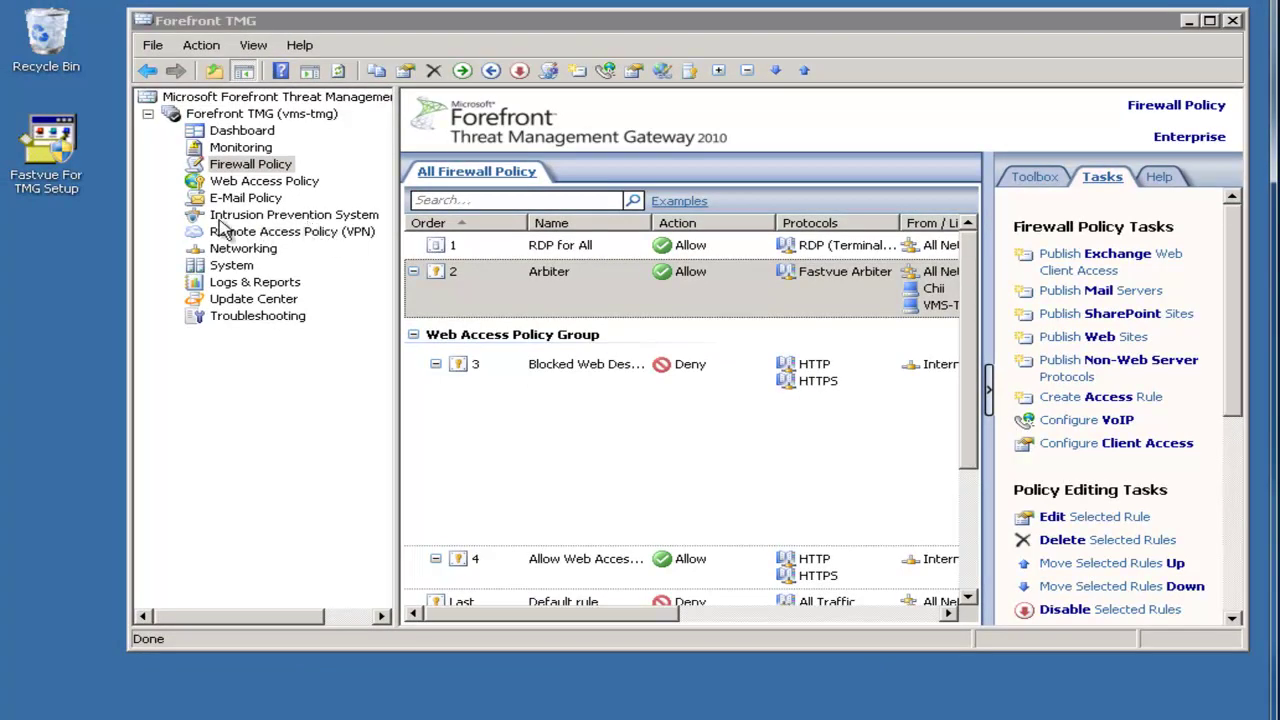
# Maximize the Forefront TMG Management window to see the Arbiter firewall rule in full
pyautogui.doubleClick(652, 20)
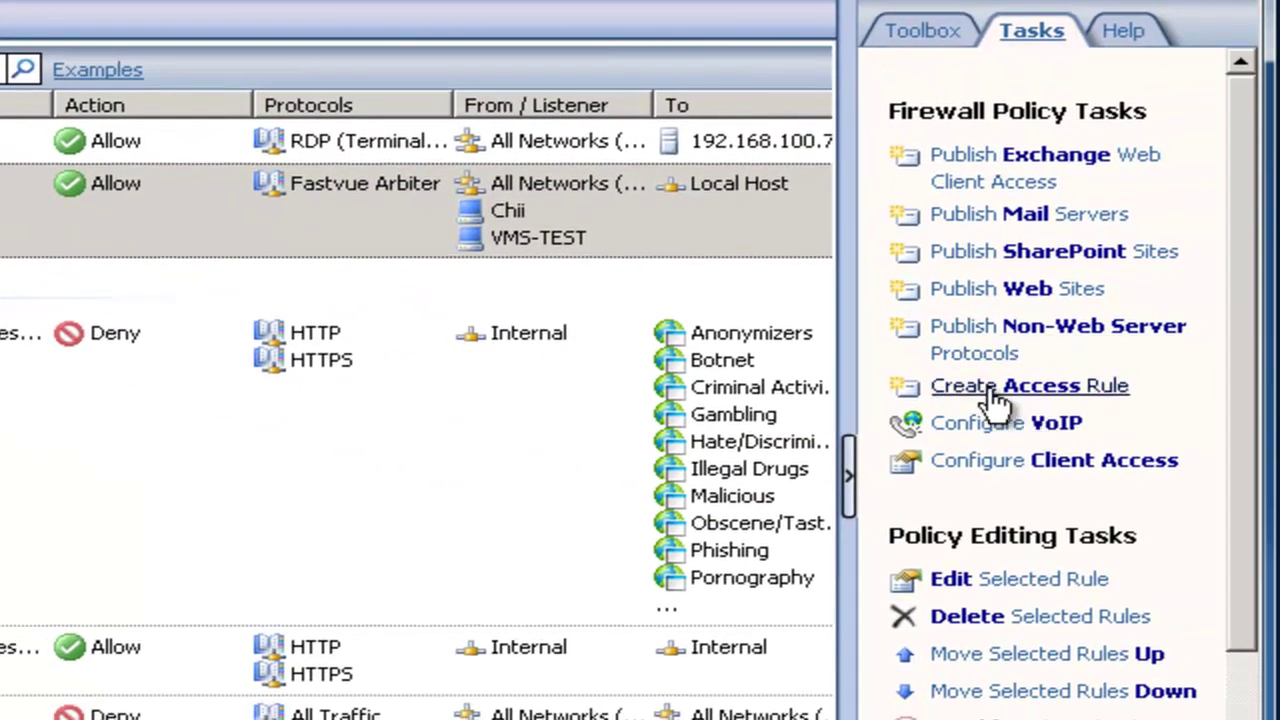
# Create a new access rule named Fastvue with the Allow action
pyautogui.click(1268, 476)
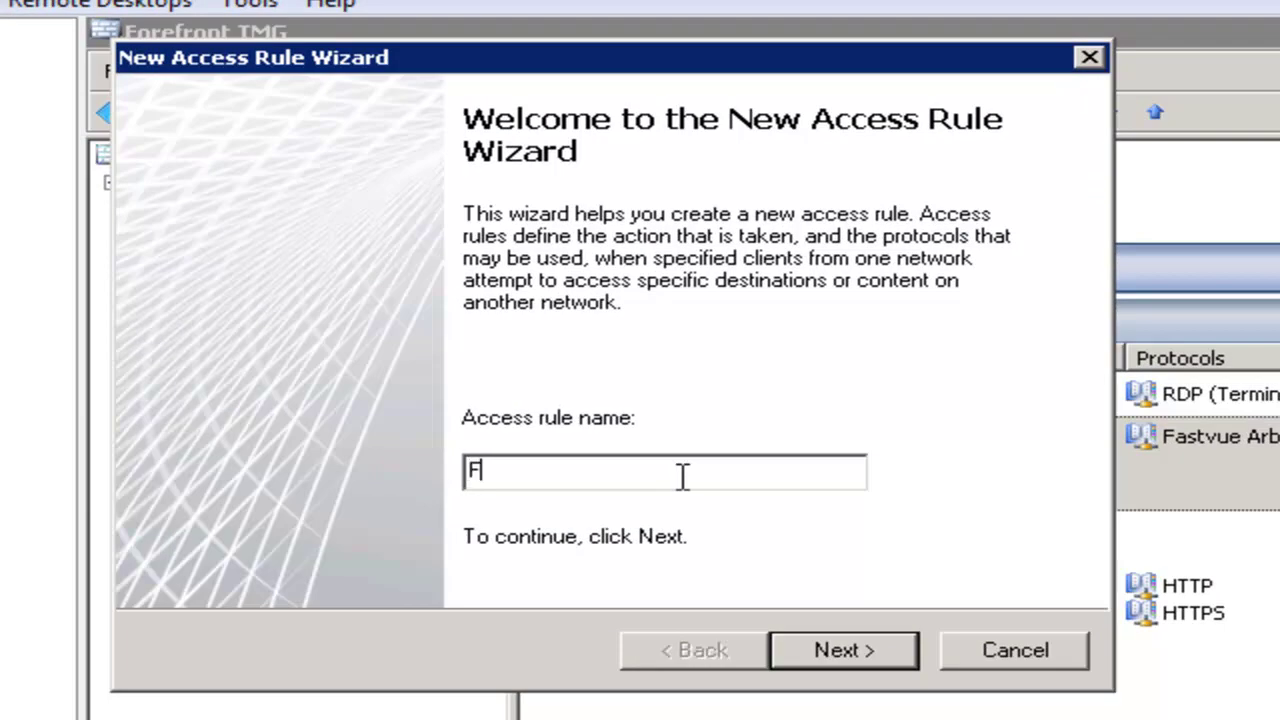
pyautogui.write('Fastvue')
pyautogui.click(837, 652)
pyautogui.click(181, 259)
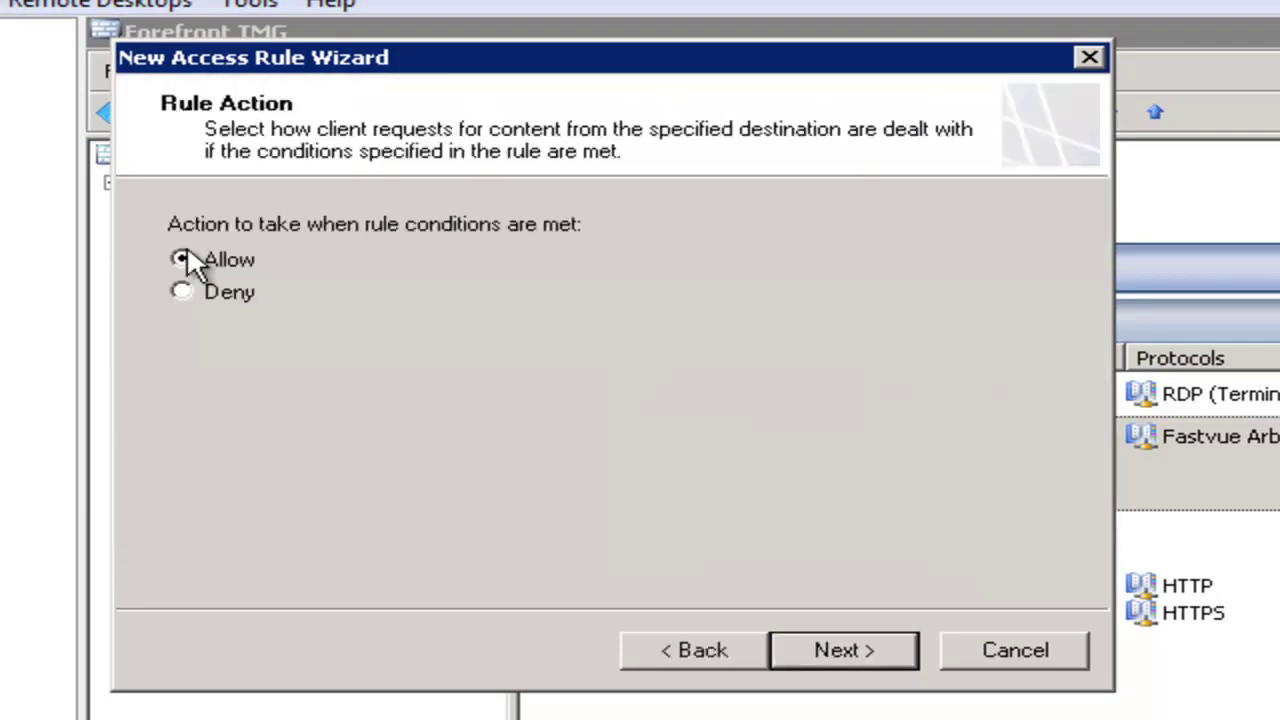
pyautogui.click(849, 649)
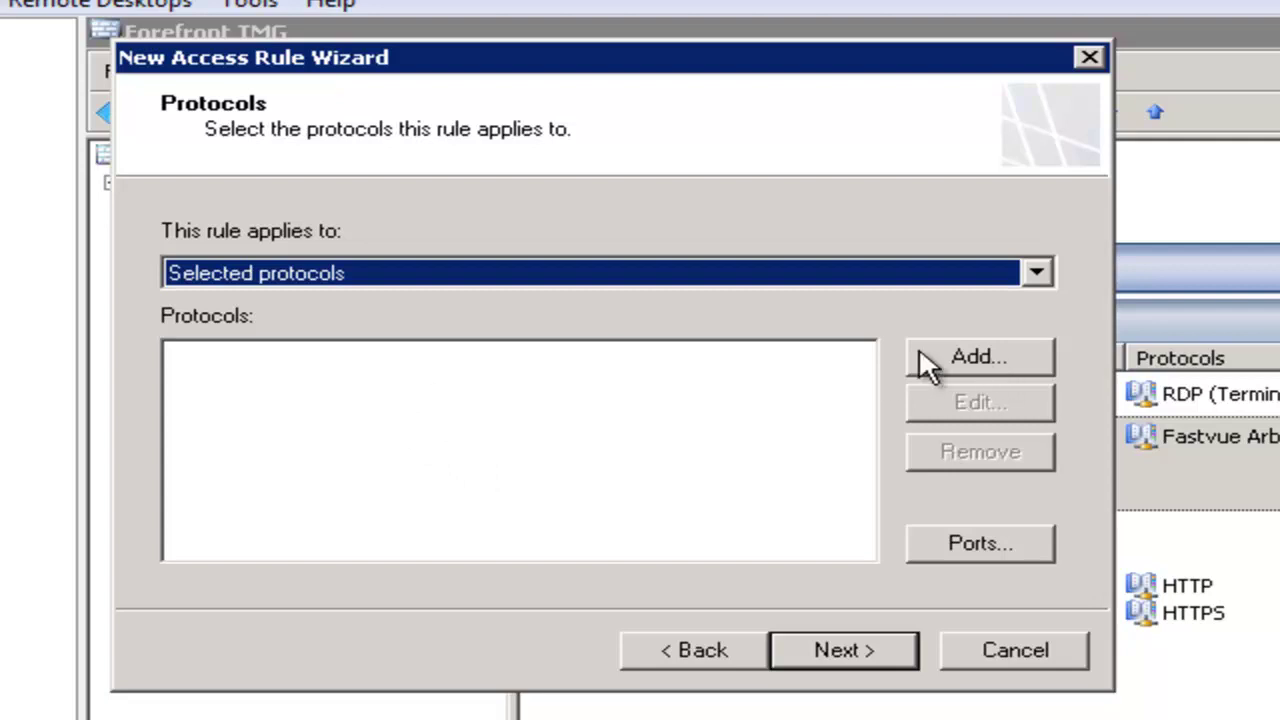
# Start a new protocol definition from the rule's protocol list
pyautogui.click(958, 357)
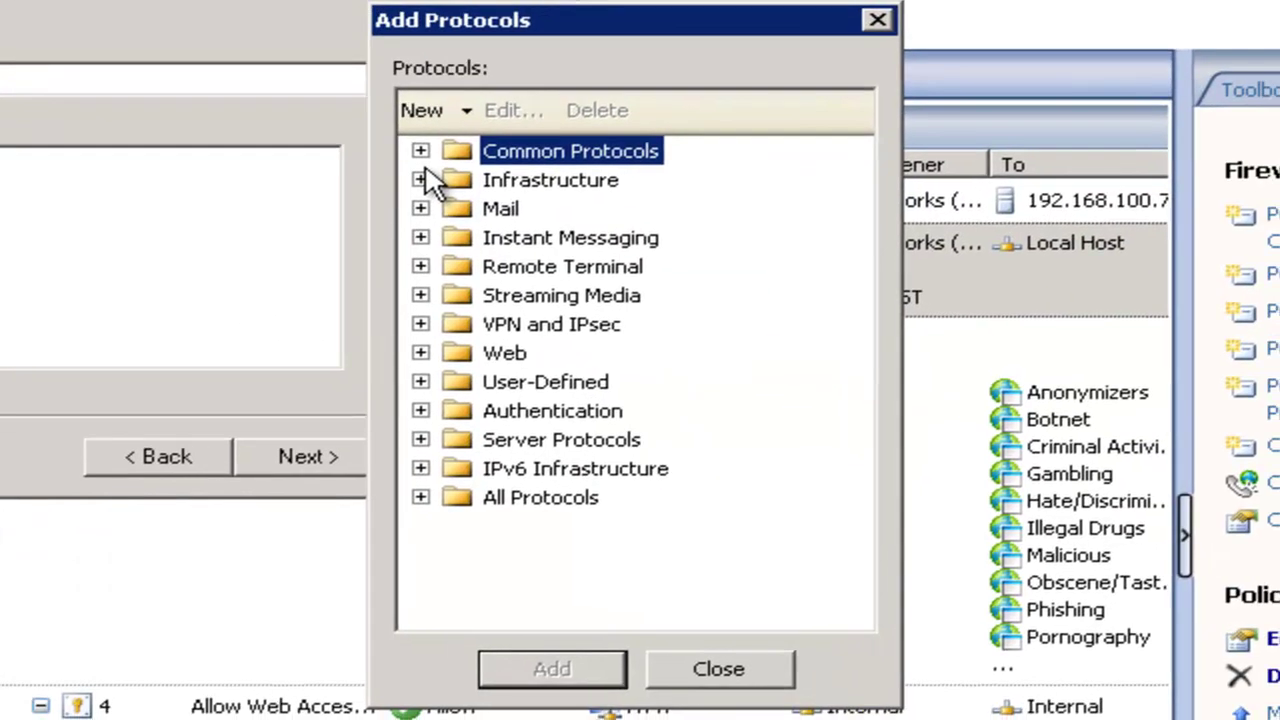
pyautogui.click(466, 112)
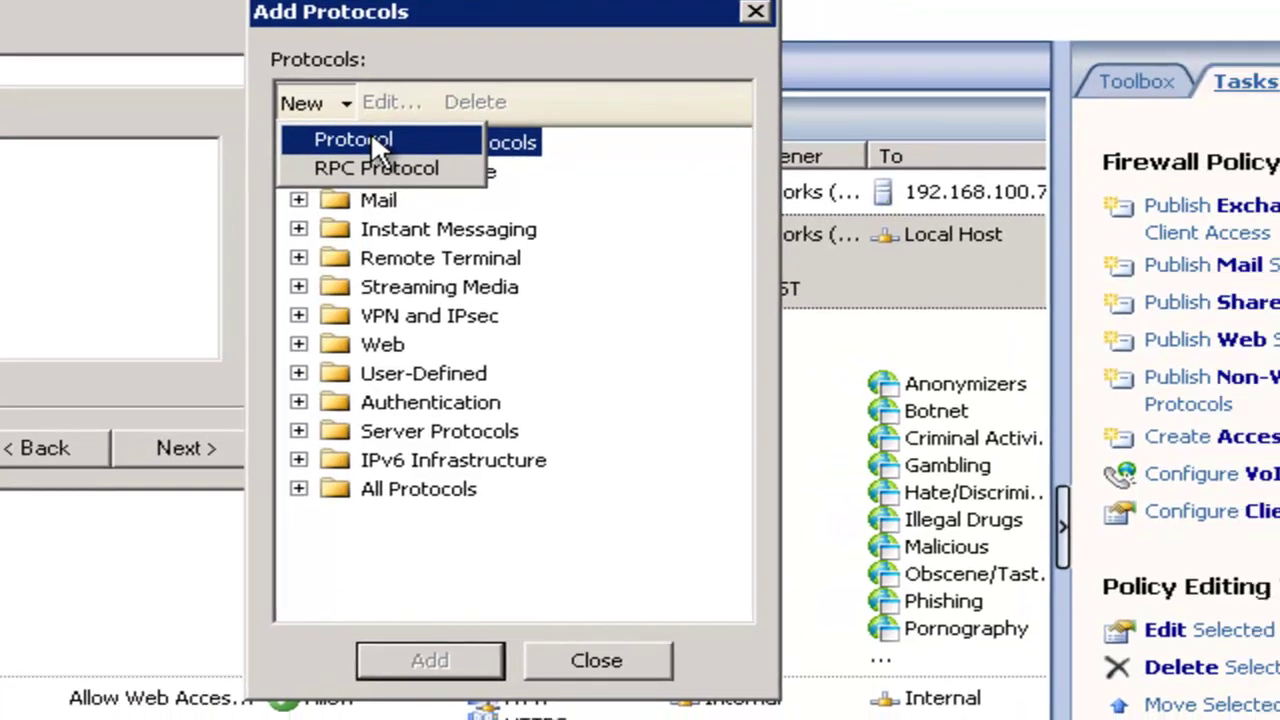
pyautogui.click(480, 146)
# Define the Fastvue protocol on TCP port 49361 with no secondary connections
pyautogui.write('Fastvue')
pyautogui.click(887, 622)
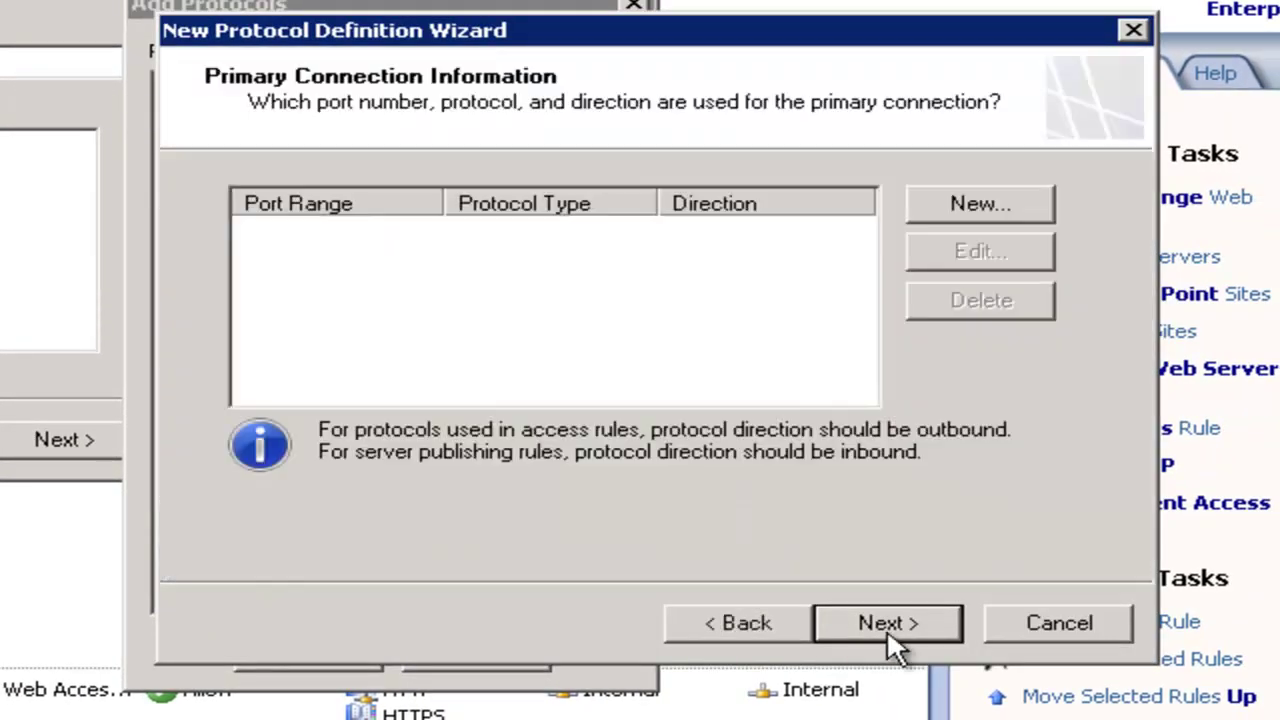
pyautogui.click(983, 200)
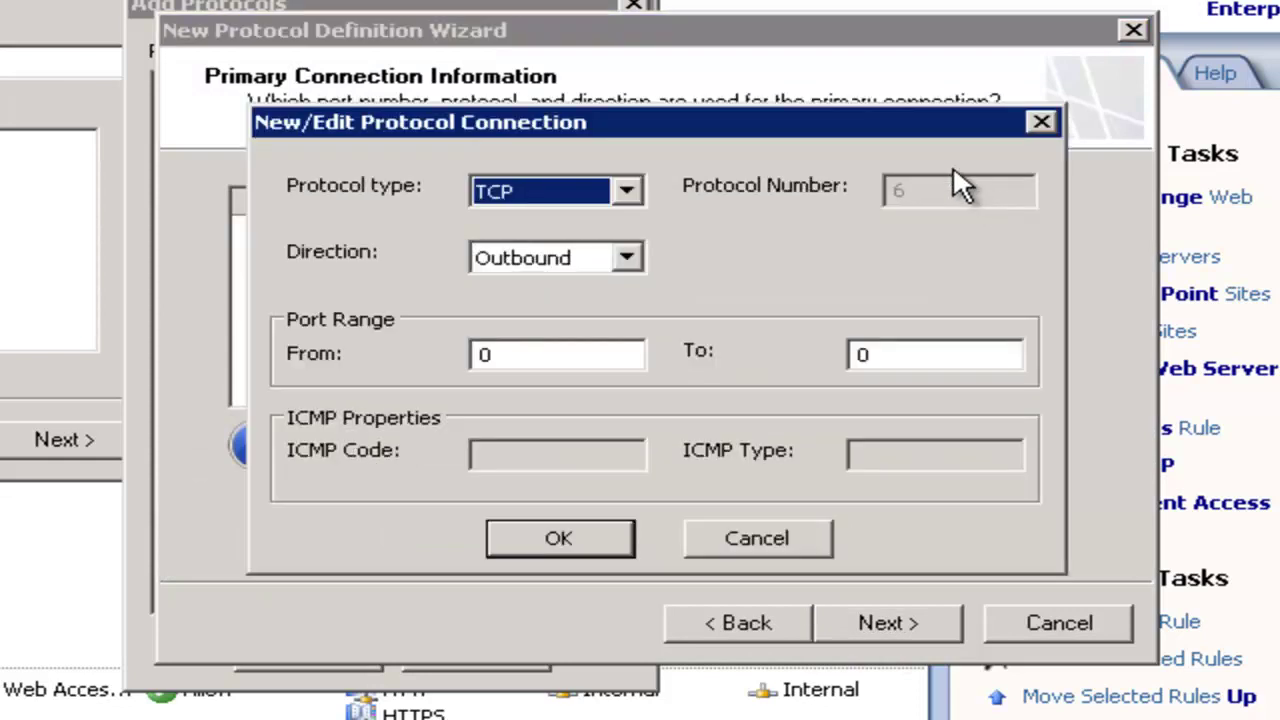
pyautogui.doubleClick(566, 356)
pyautogui.write('49361')
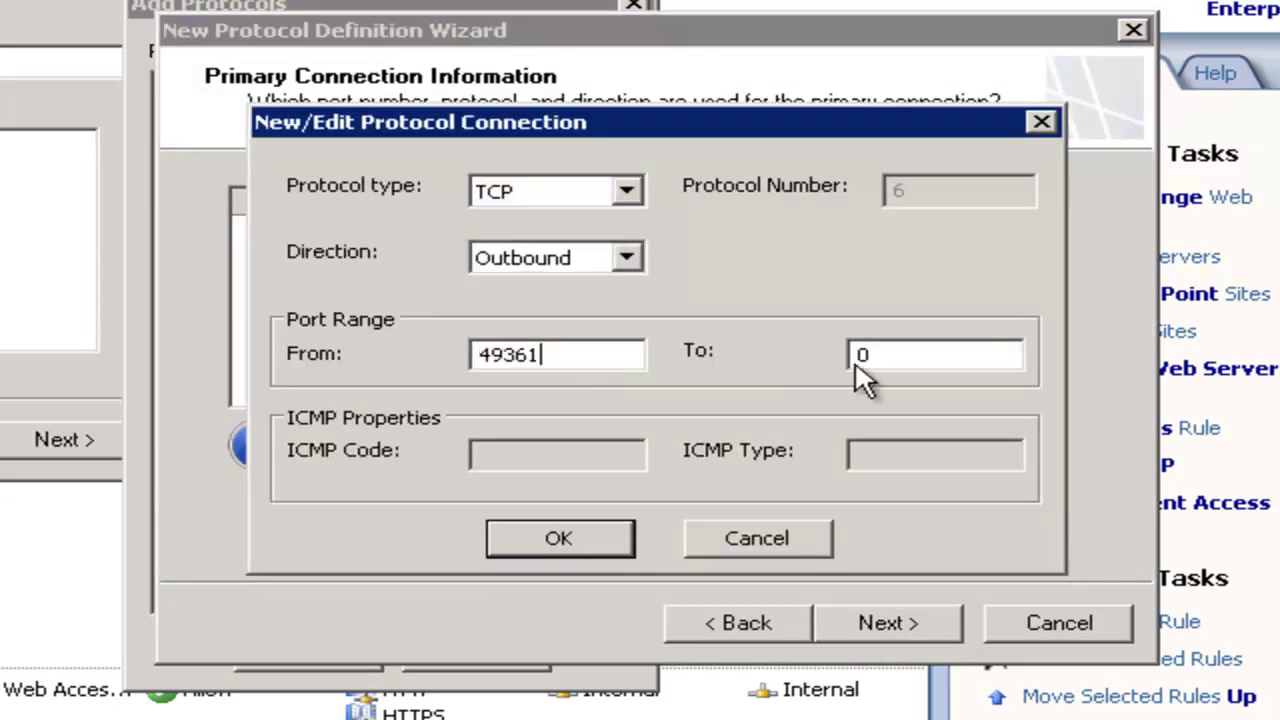
pyautogui.press('Tab')
pyautogui.write('49361')
pyautogui.click(560, 539)
pyautogui.click(925, 625)
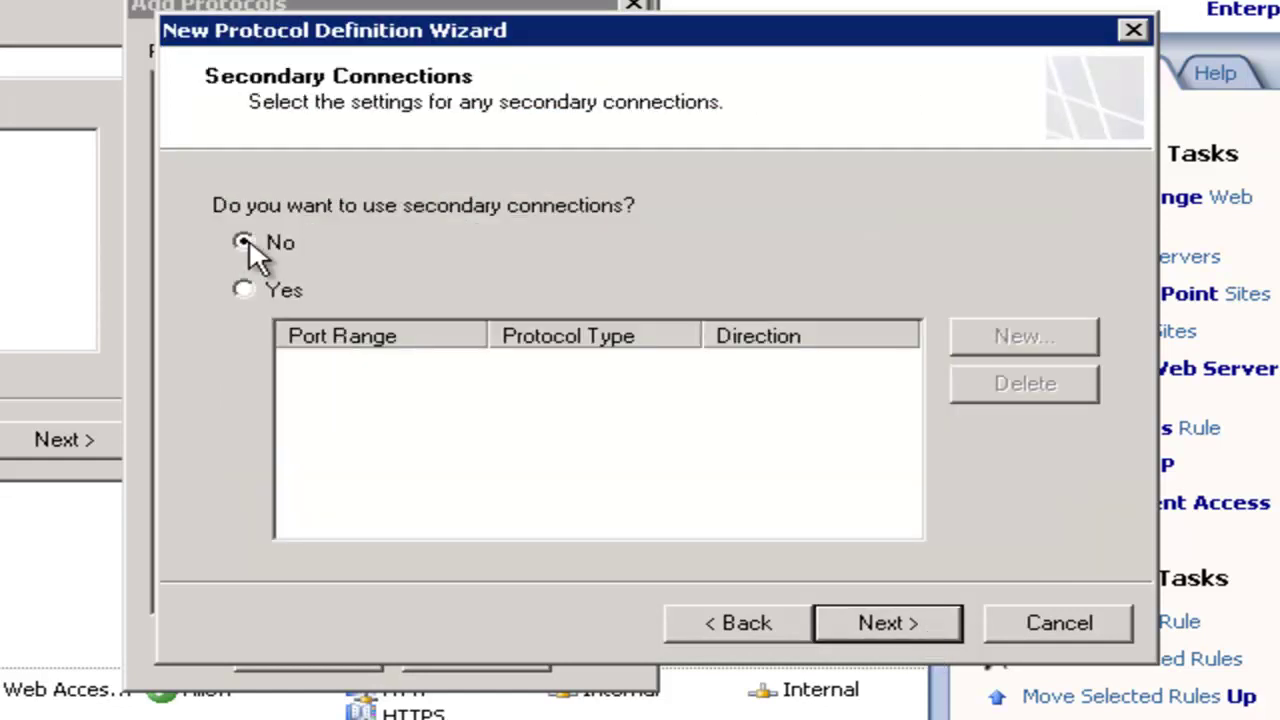
pyautogui.click(905, 614)
pyautogui.click(897, 617)
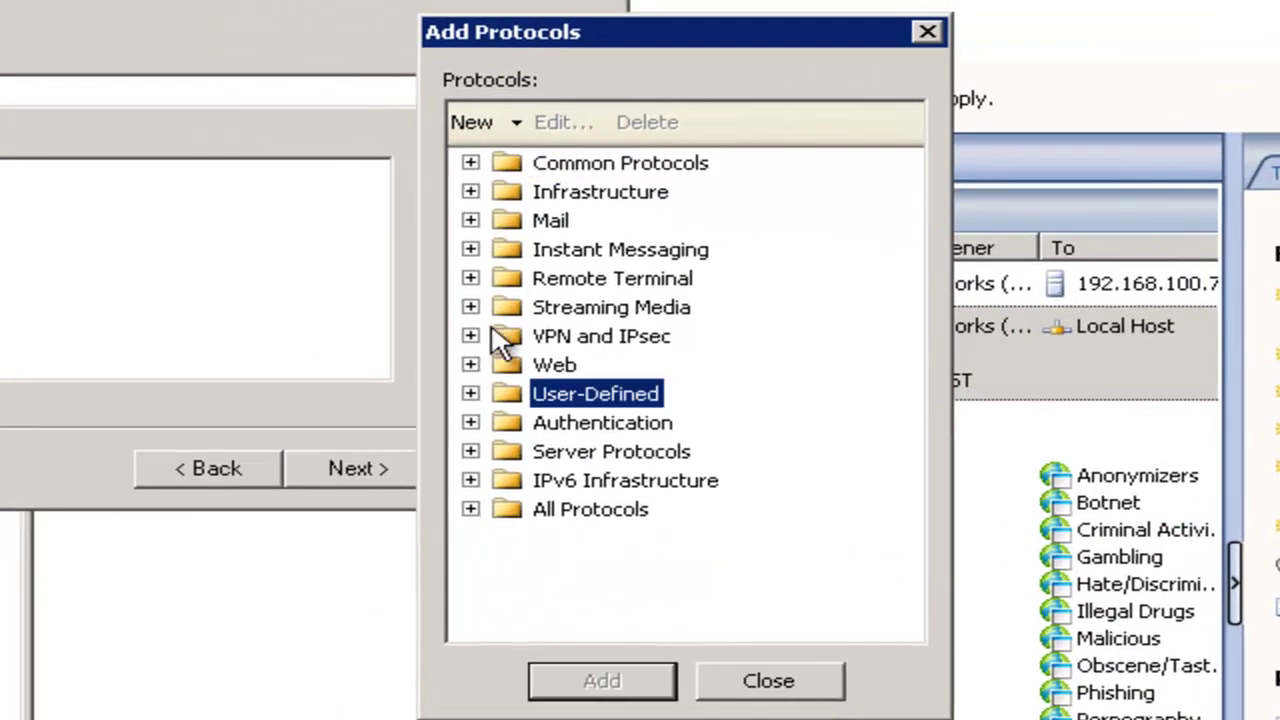
# Add the user-defined Fastvue protocol to the access rule's protocols
pyautogui.click(471, 395)
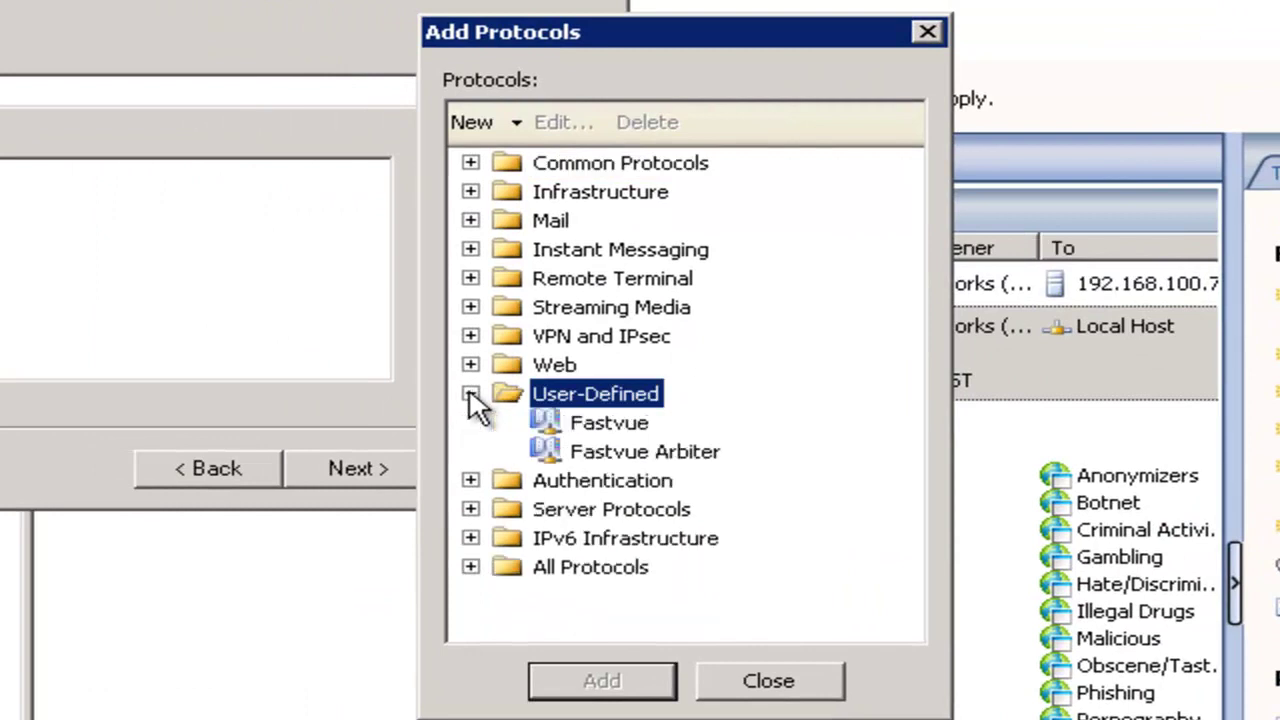
pyautogui.click(605, 423)
pyautogui.click(602, 680)
pyautogui.press('Escape')
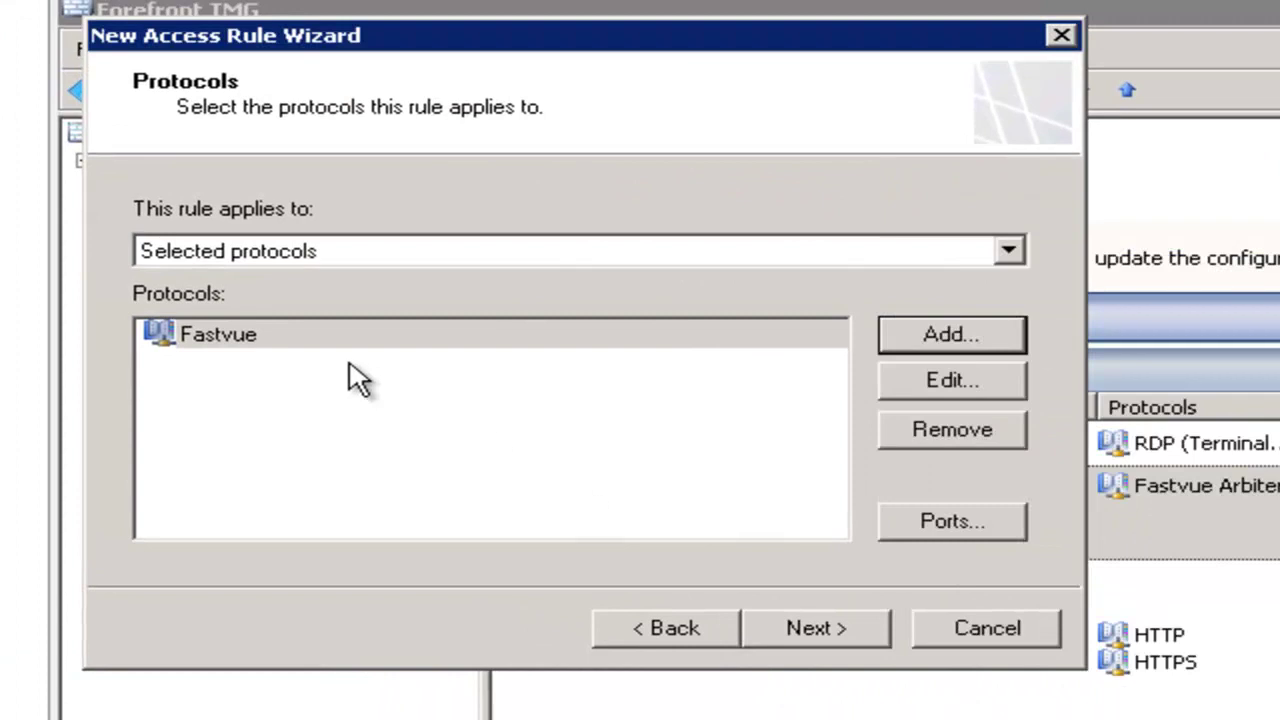
# Create a new computer entity 'Fastvue Dashboard' with IP address 192.168.1.7
pyautogui.click(846, 628)
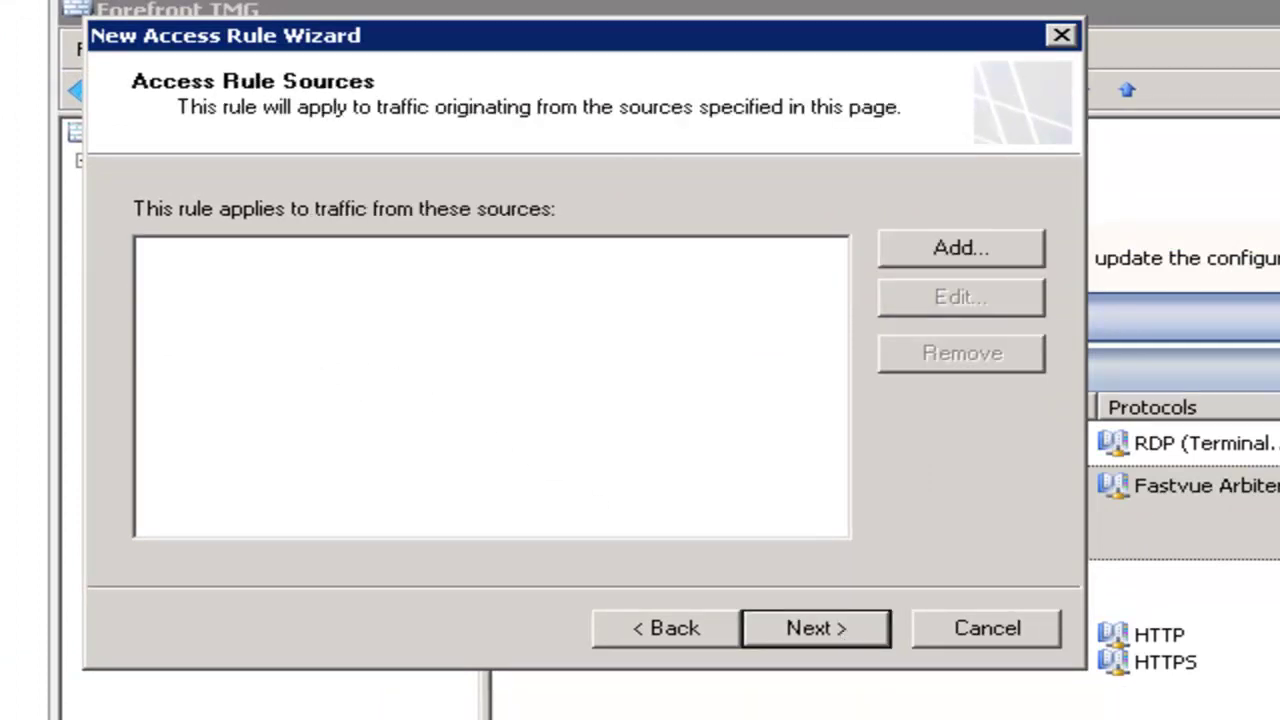
pyautogui.click(918, 252)
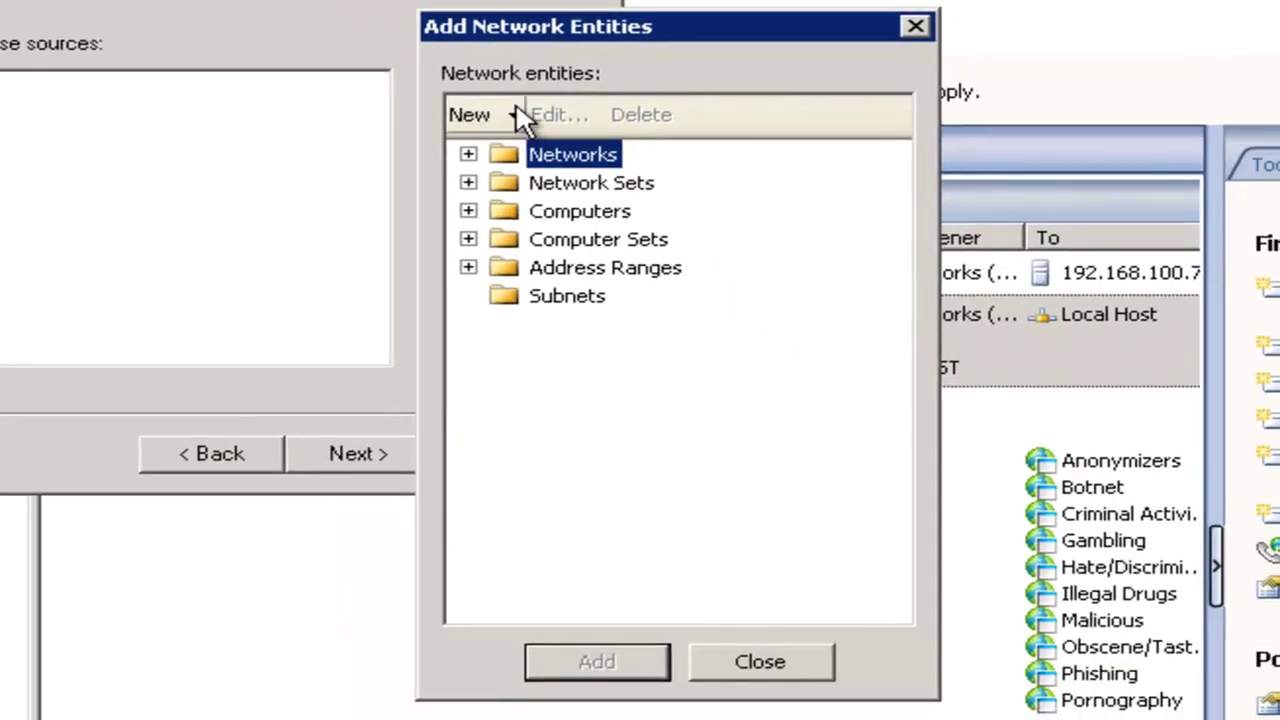
pyautogui.press('Down')
pyautogui.press('Down')
pyautogui.doubleClick(540, 211)
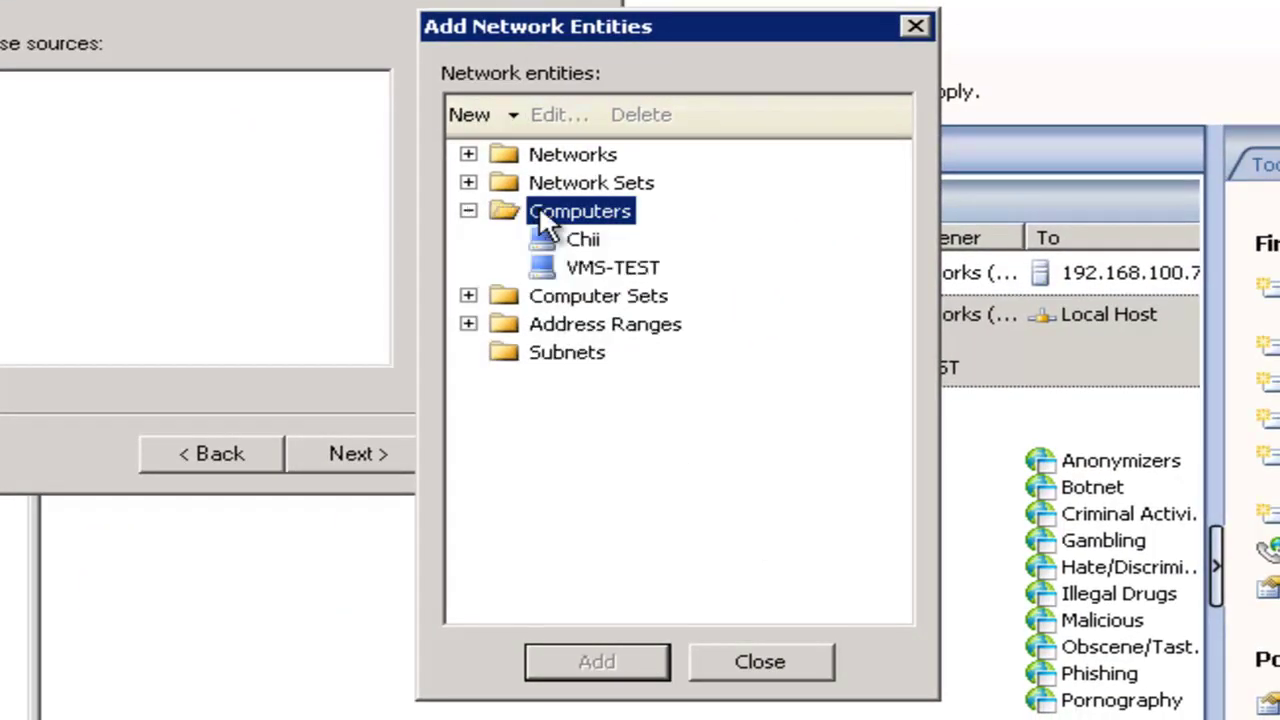
pyautogui.click(487, 118)
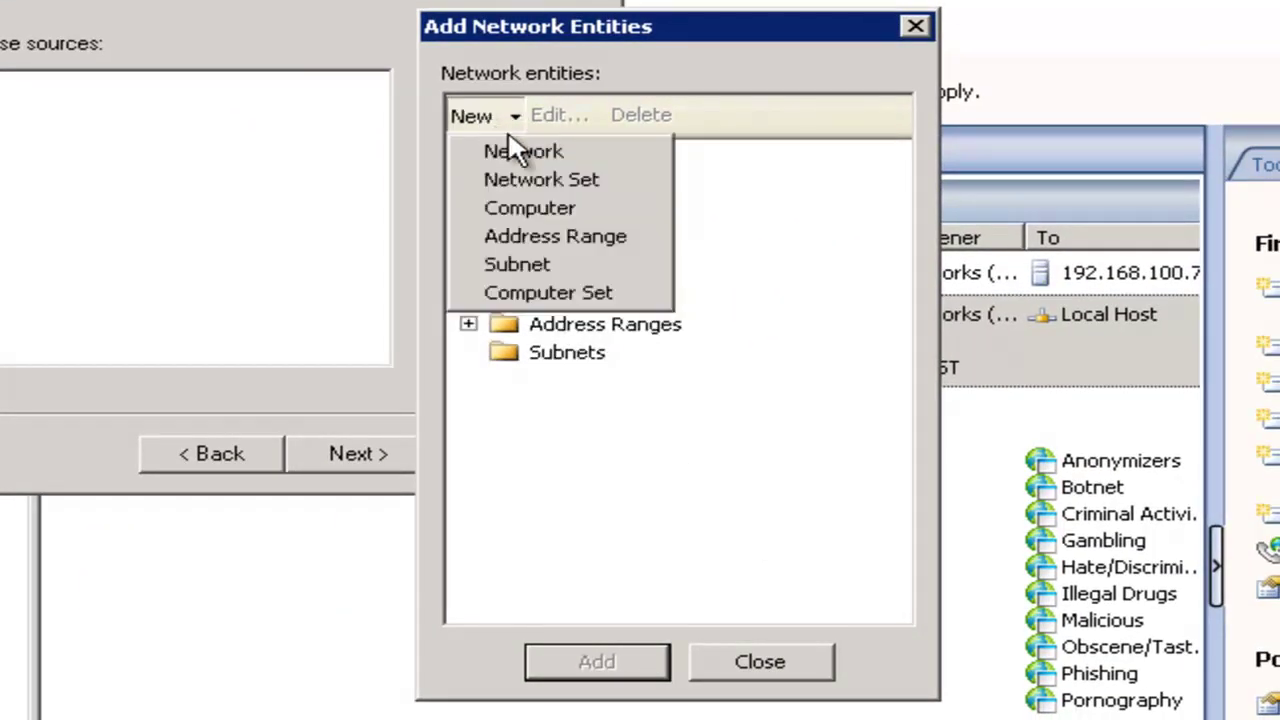
pyautogui.click(563, 207)
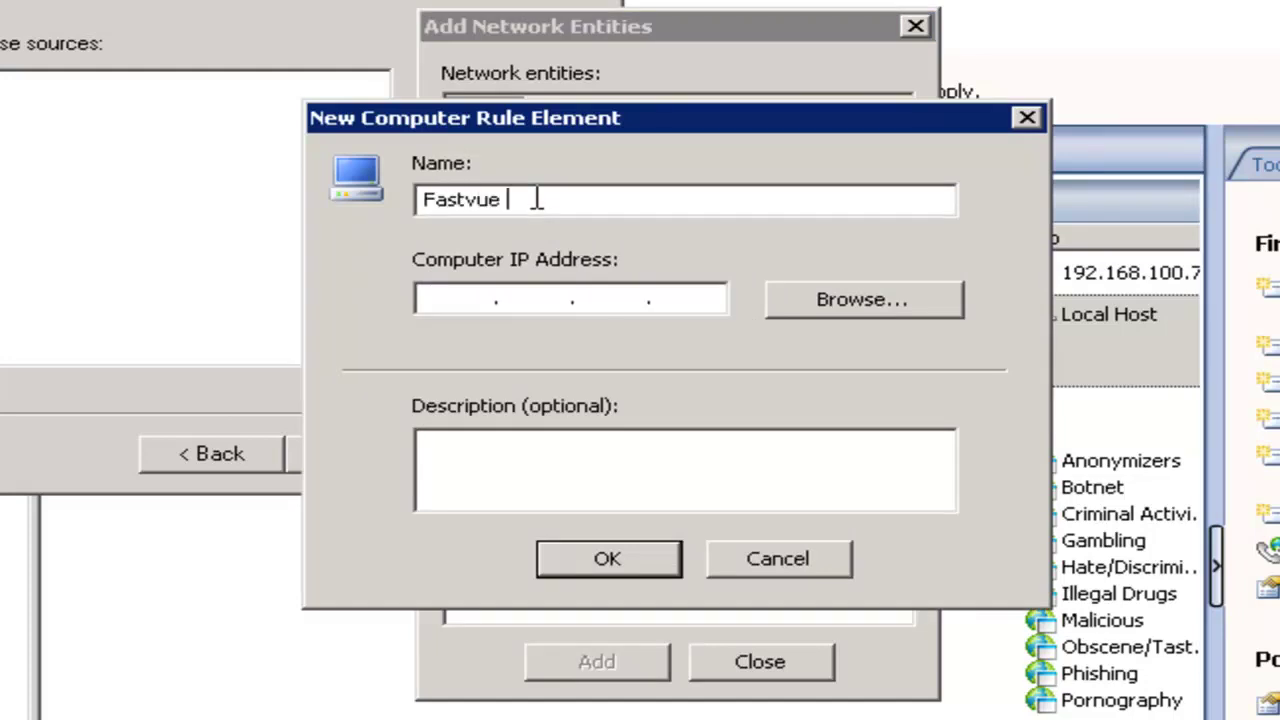
pyautogui.write('Fastvue Dashboard')
pyautogui.press('Tab')
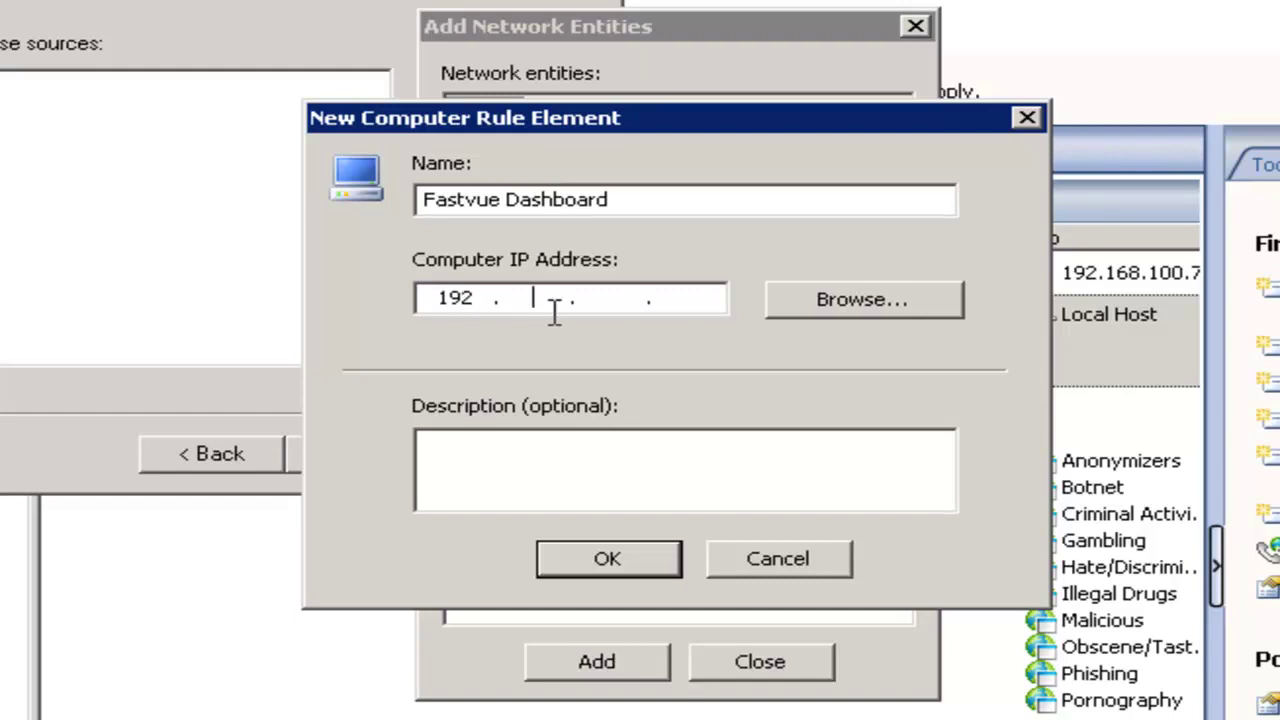
pyautogui.write('192.168.1.7')
pyautogui.click(580, 566)
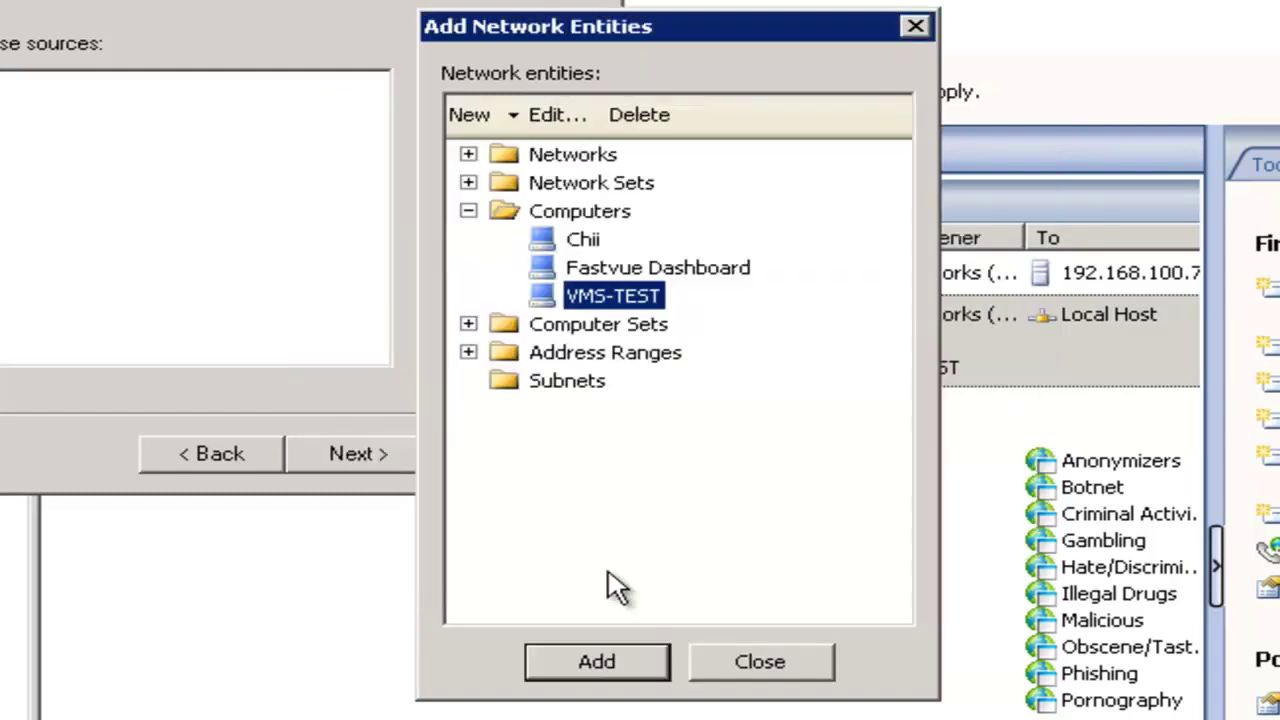
# Add Fastvue Dashboard as the rule's traffic source
pyautogui.click(612, 268)
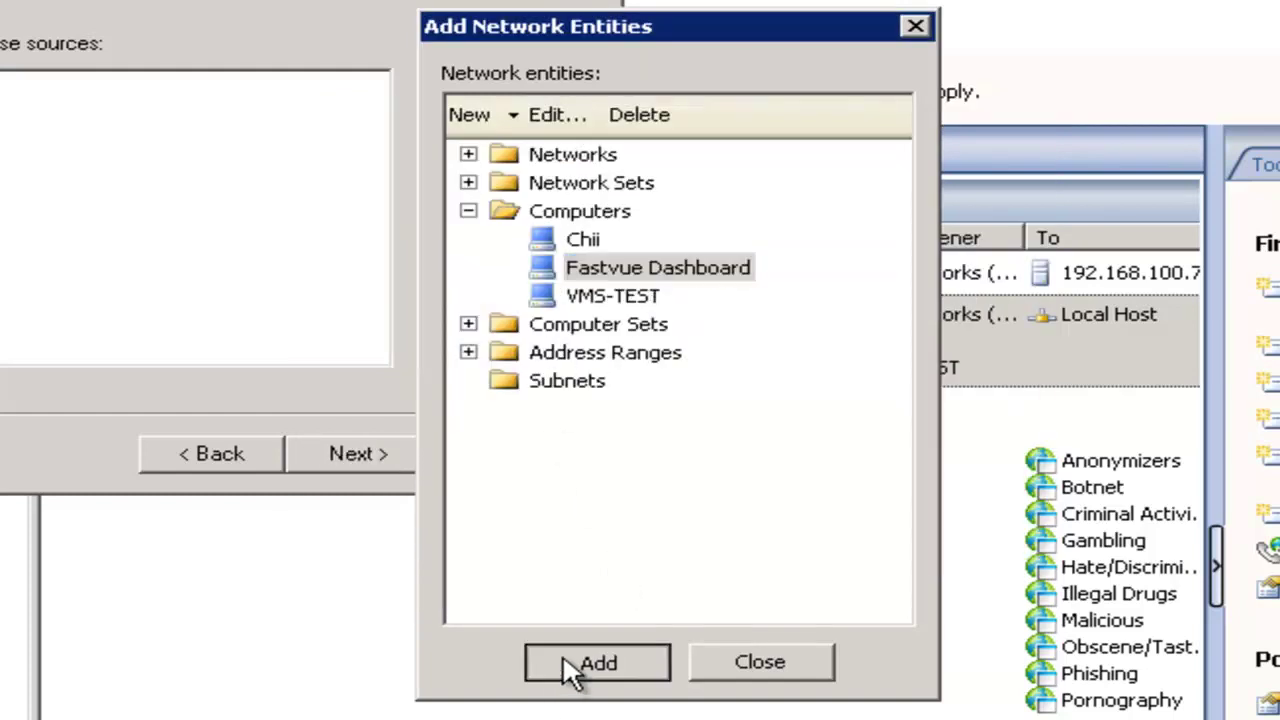
pyautogui.click(568, 662)
pyautogui.click(903, 582)
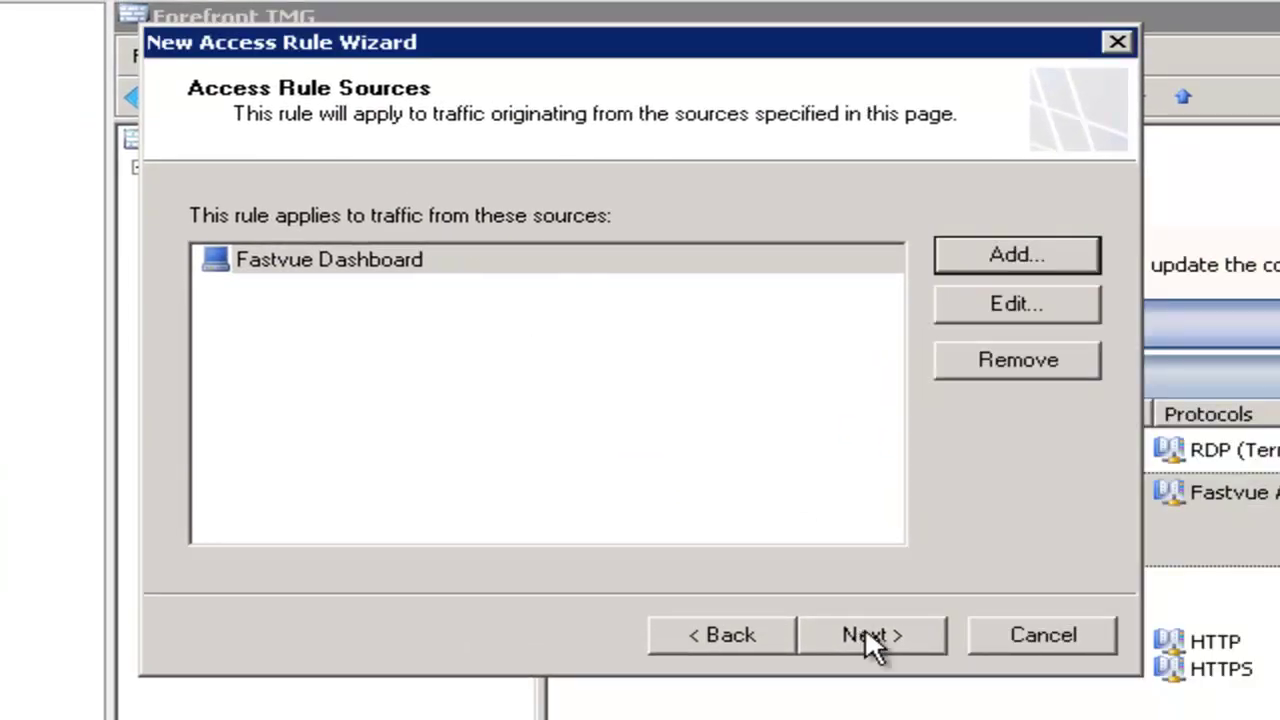
# Set Local Host as destination for All Users, finish the Fastvue rule, and apply the changes
pyautogui.click(866, 630)
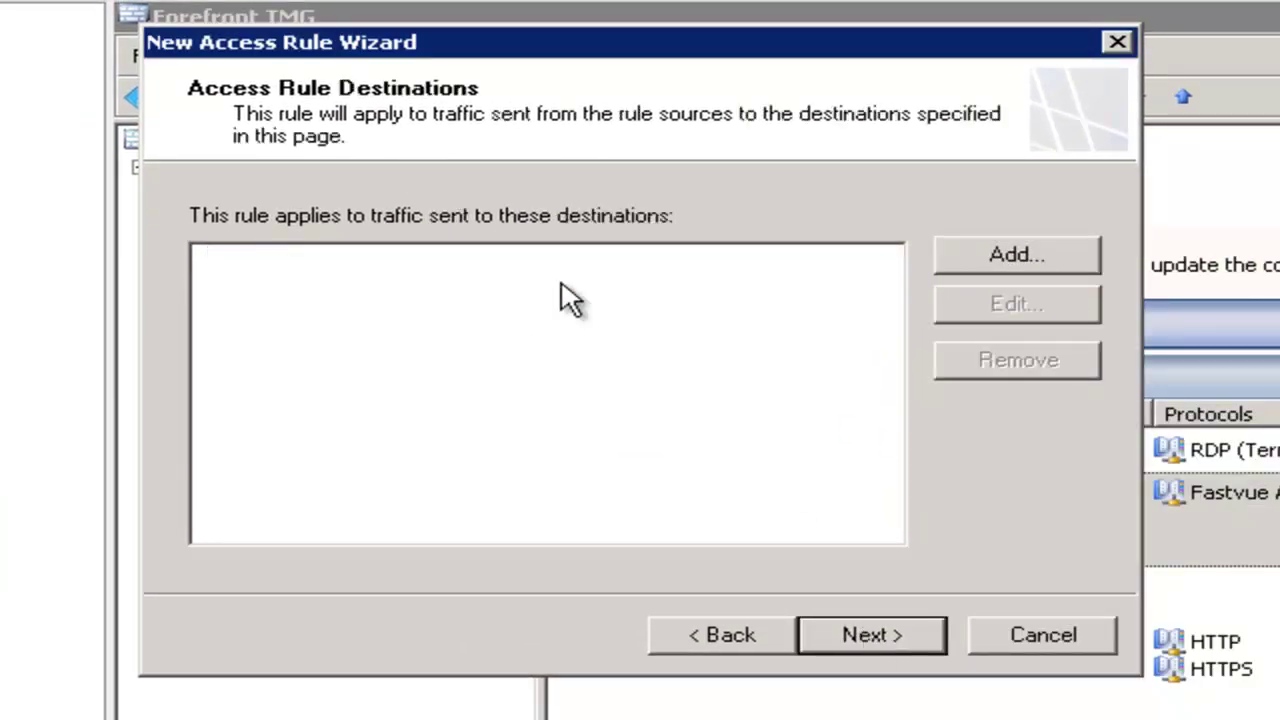
pyautogui.click(989, 255)
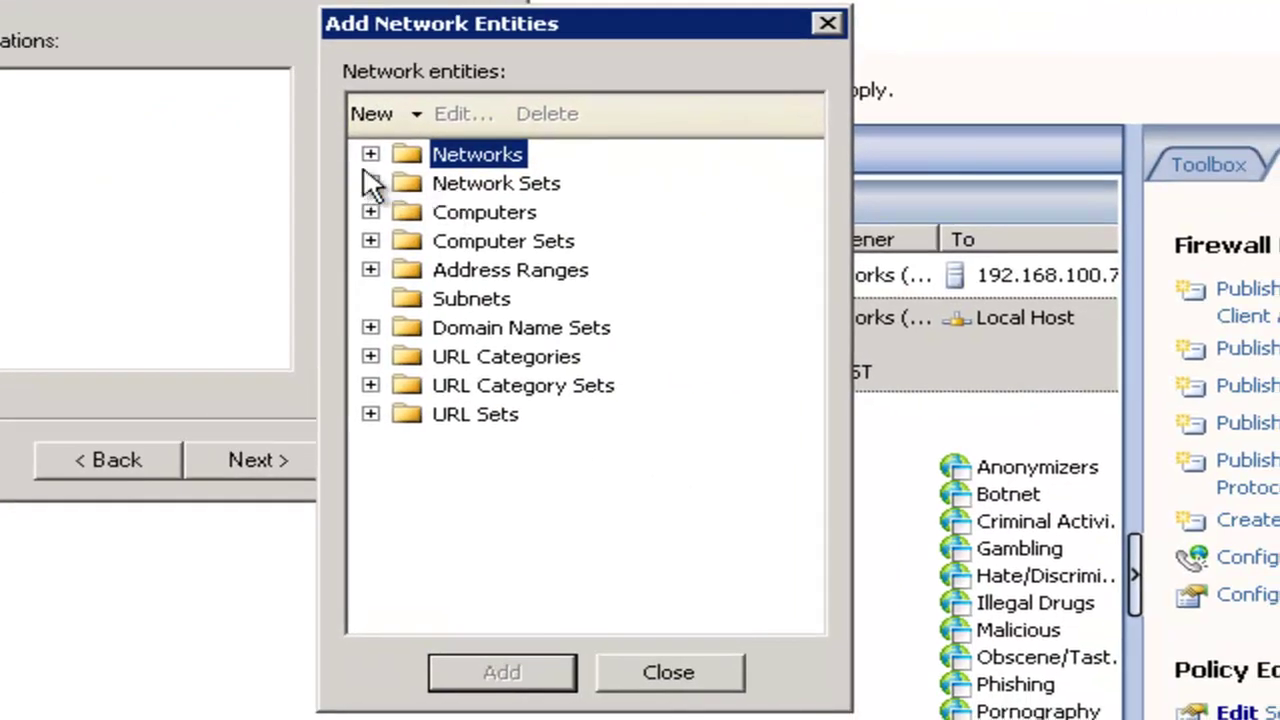
pyautogui.click(370, 154)
pyautogui.click(519, 242)
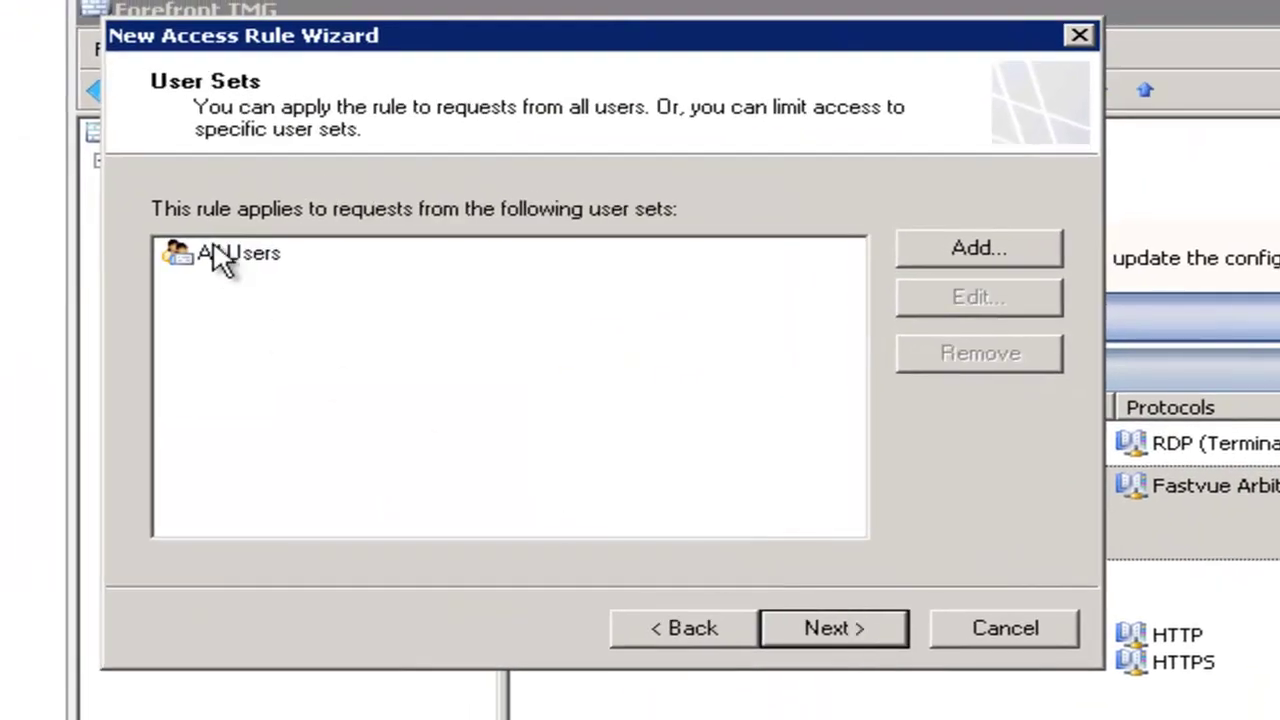
pyautogui.click(212, 255)
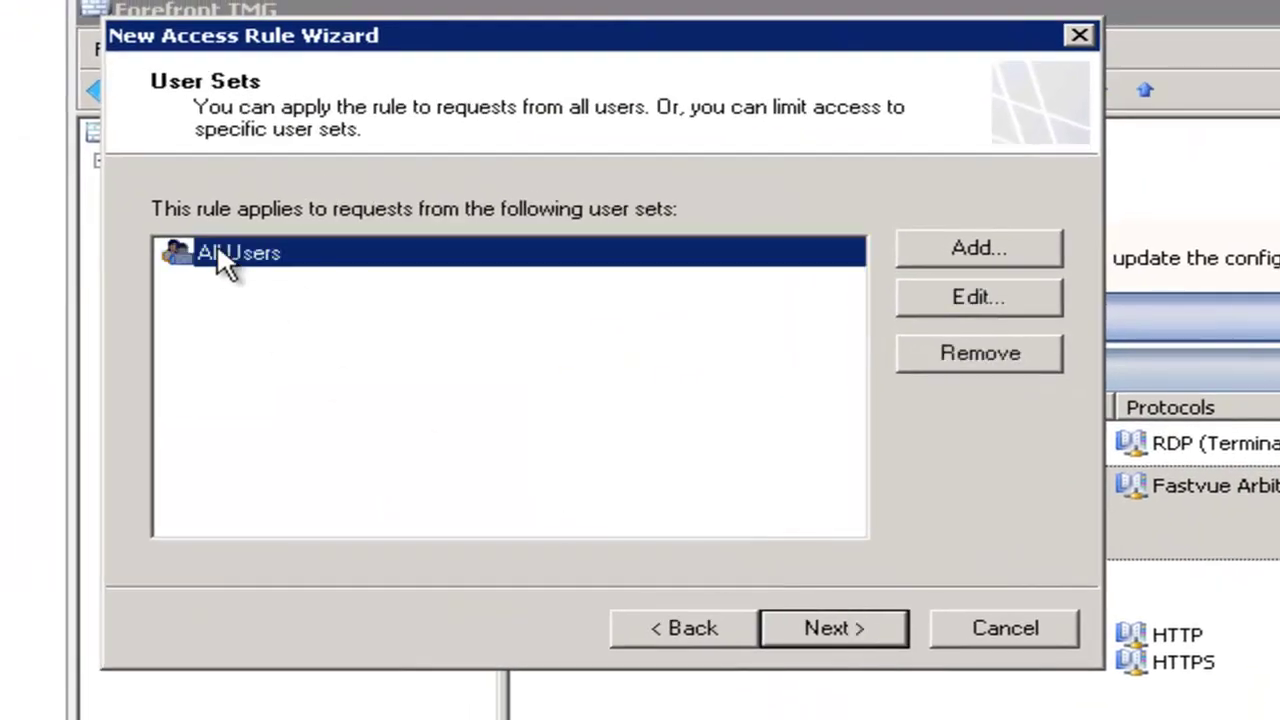
pyautogui.click(838, 628)
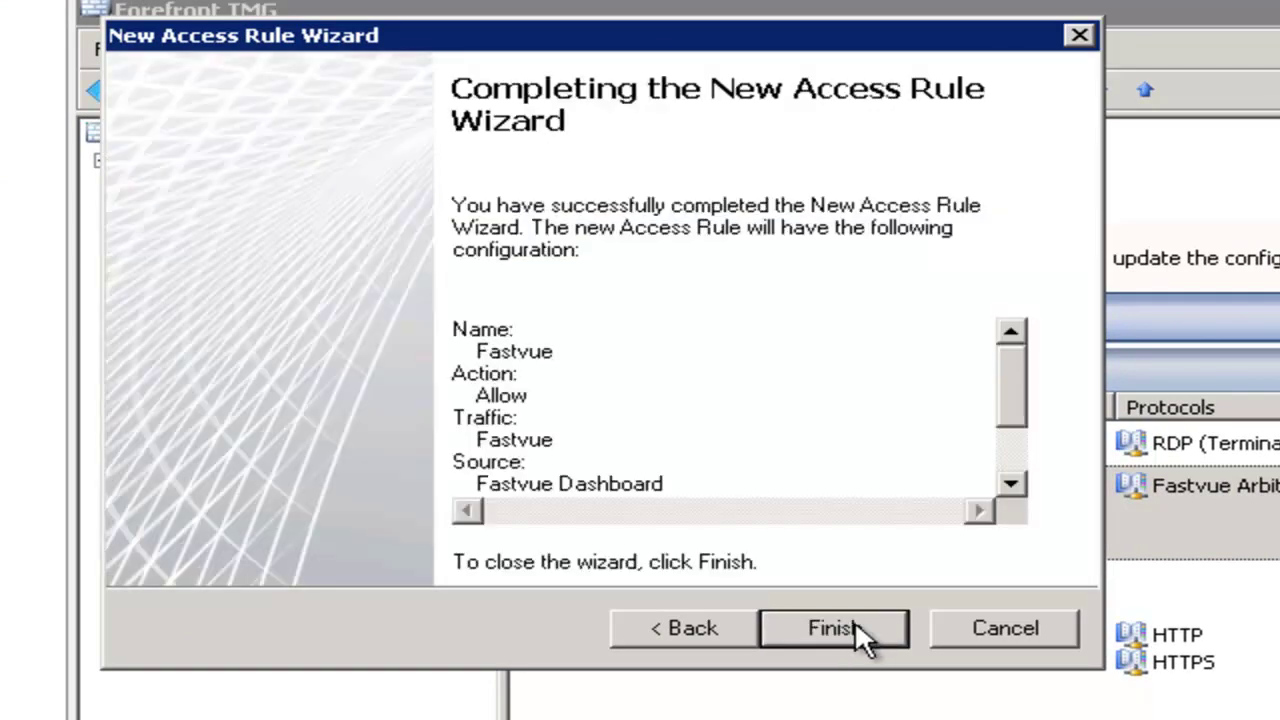
pyautogui.click(854, 628)
pyautogui.click(660, 264)
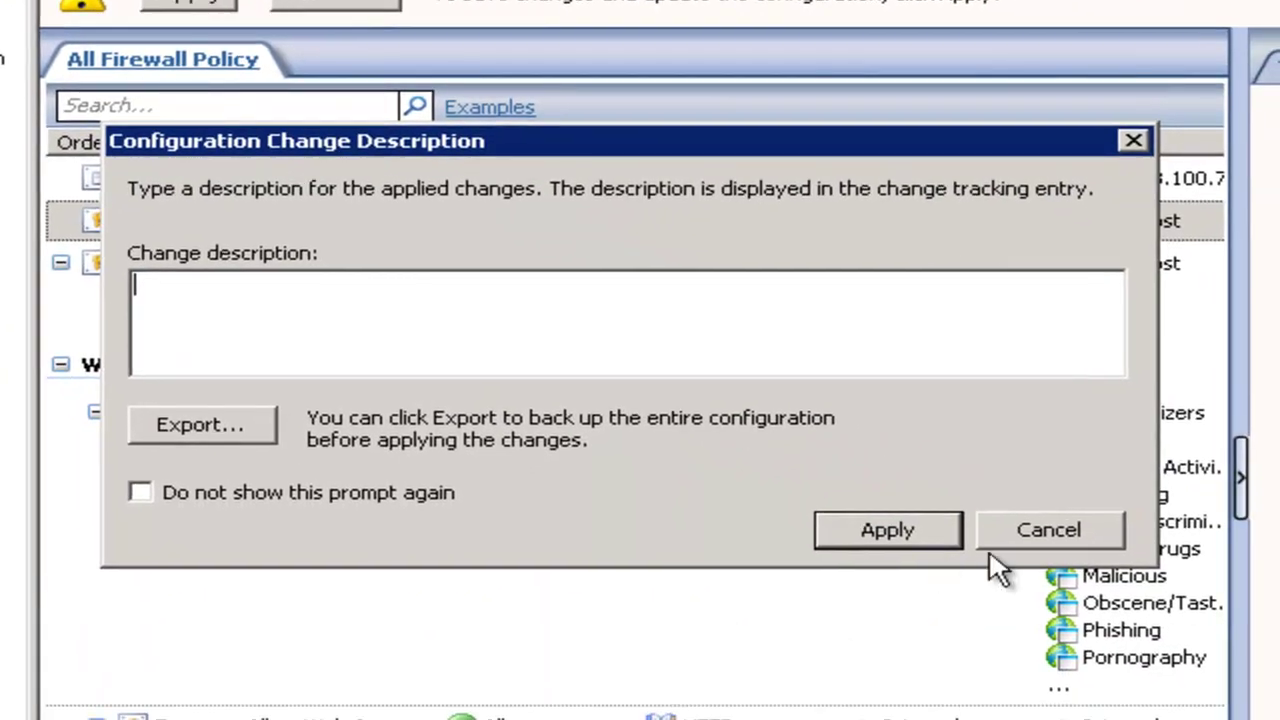
pyautogui.click(887, 525)
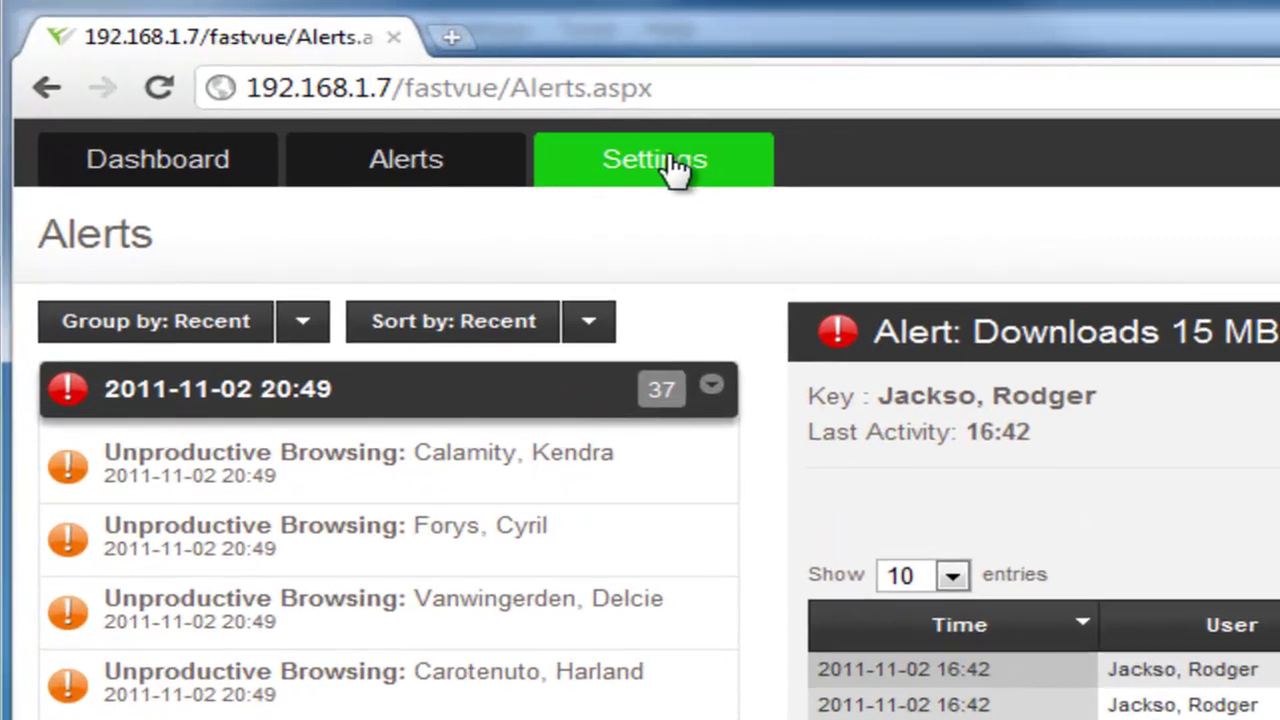
# In Fastvue Settings, add 192.168.100.7 as a new log source
pyautogui.click(352, 107)
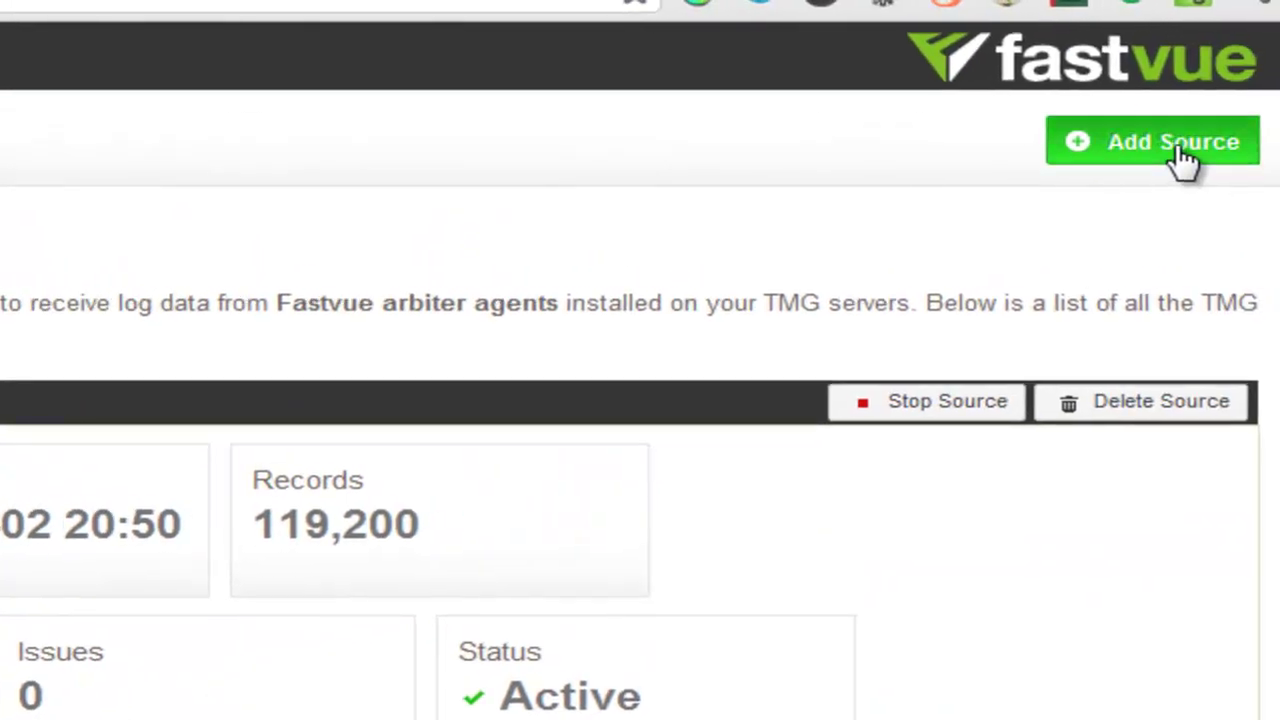
pyautogui.click(1186, 157)
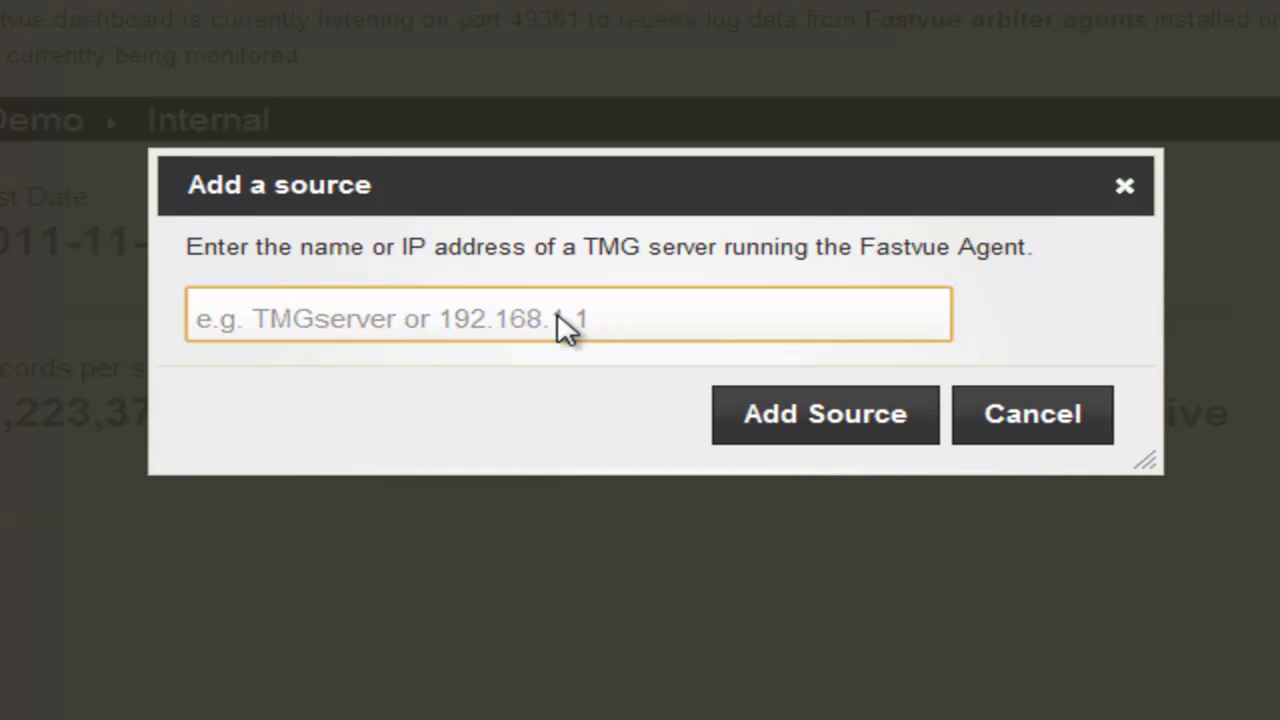
pyautogui.write('192.168.100.7')
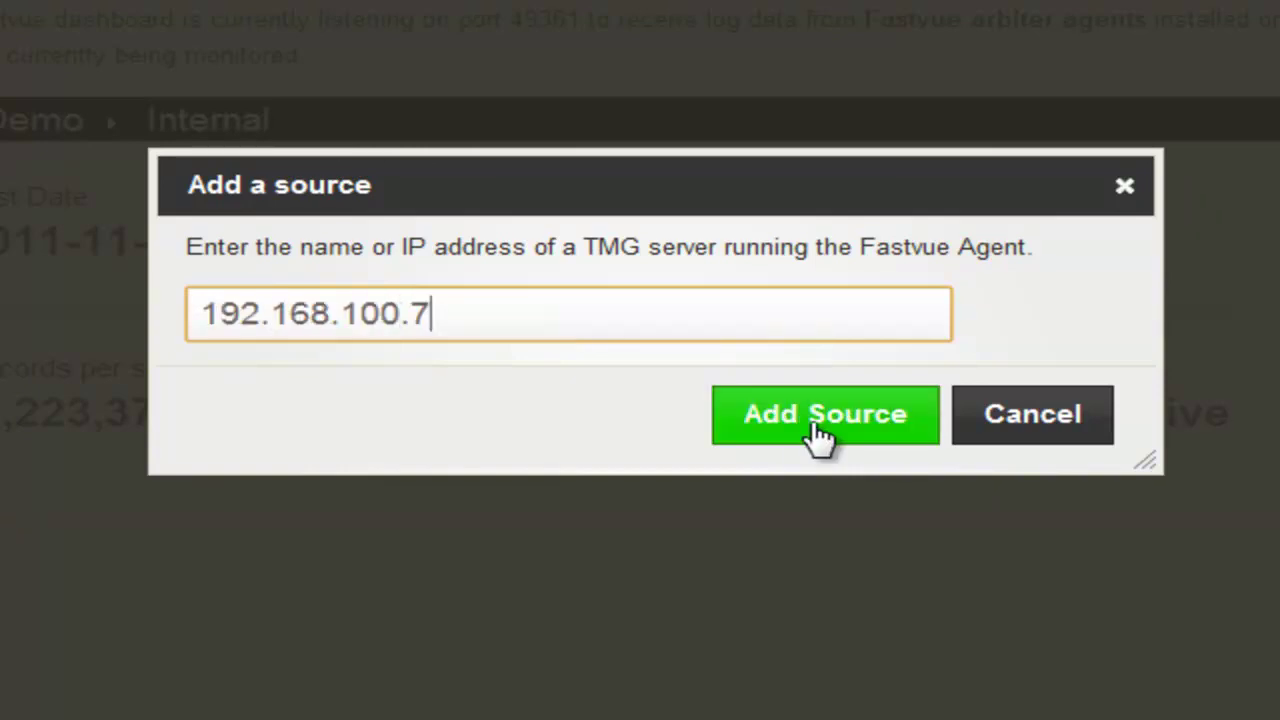
pyautogui.click(838, 430)
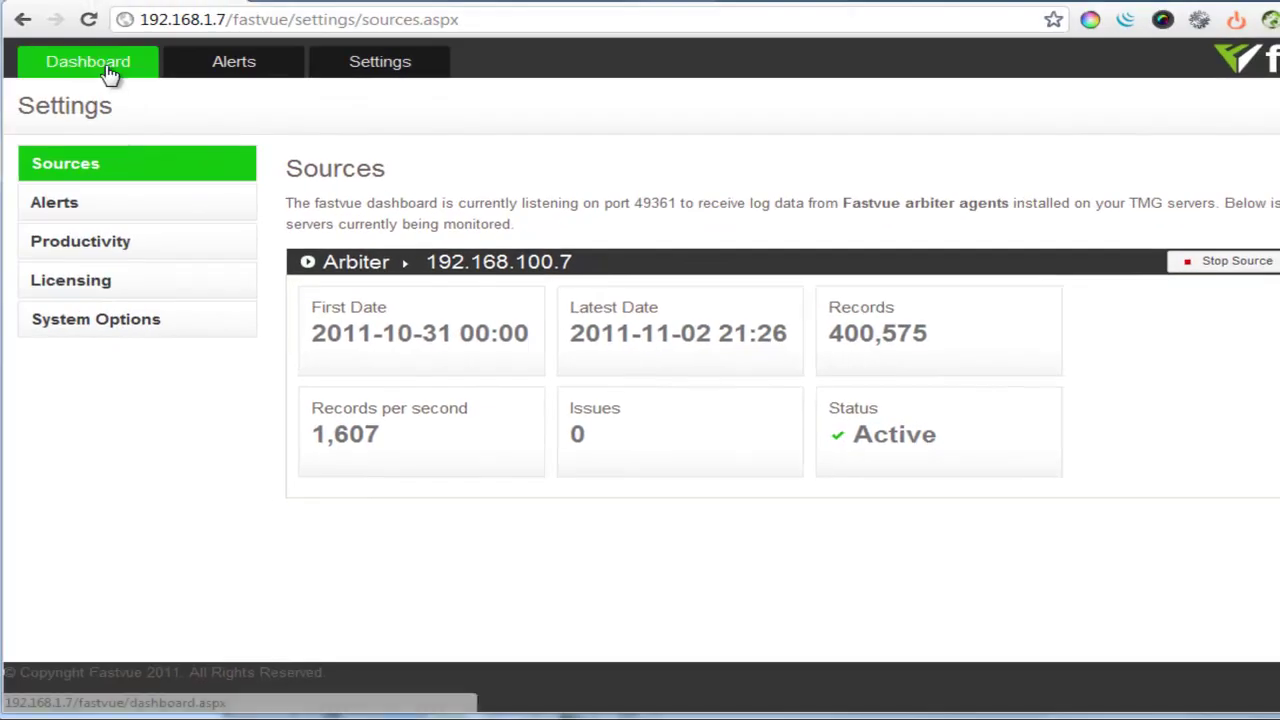
# Return to the Dashboard Overview and scroll through the live bandwidth and productivity charts
pyautogui.click(110, 76)
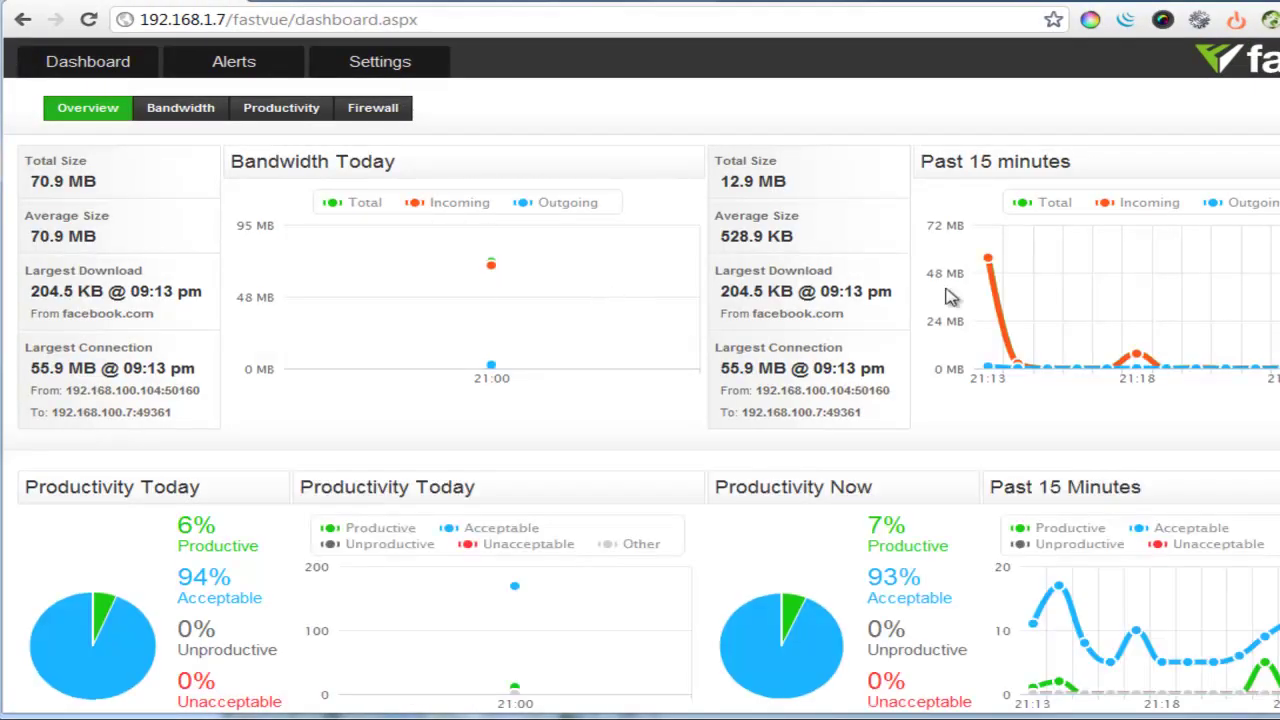
pyautogui.moveTo(1147, 305)
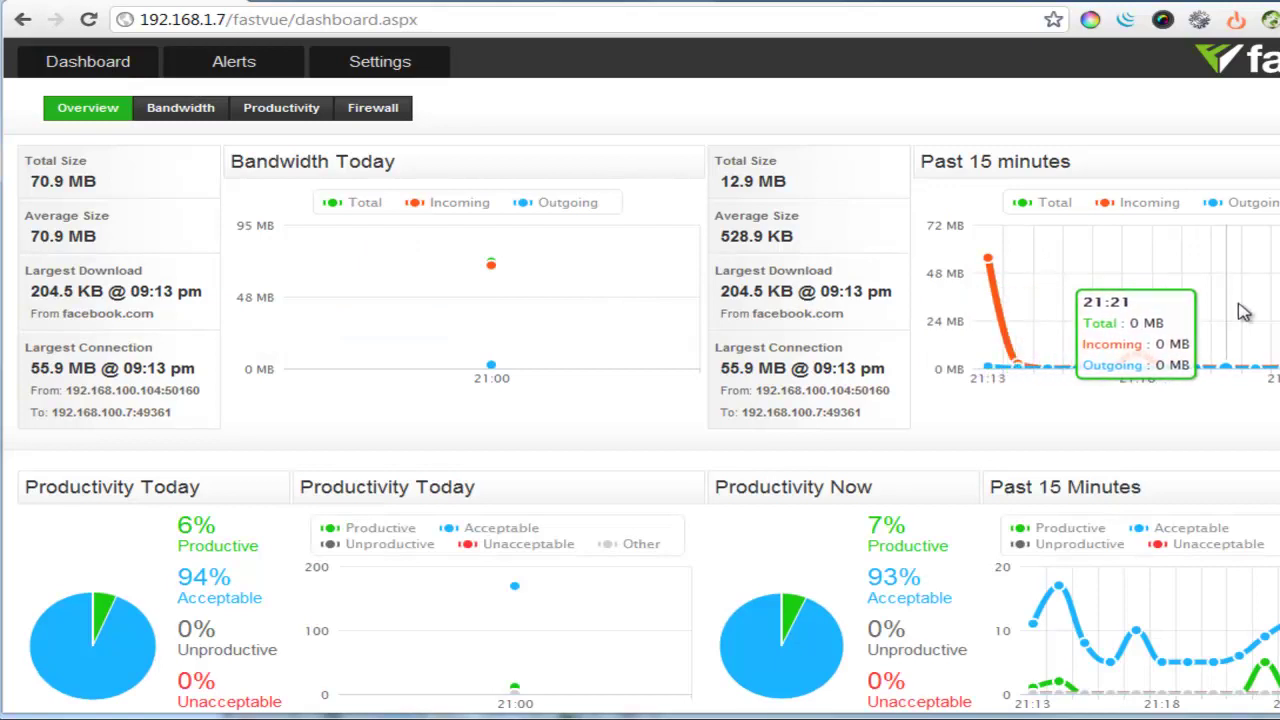
pyautogui.scroll(-2, 1224, 315)
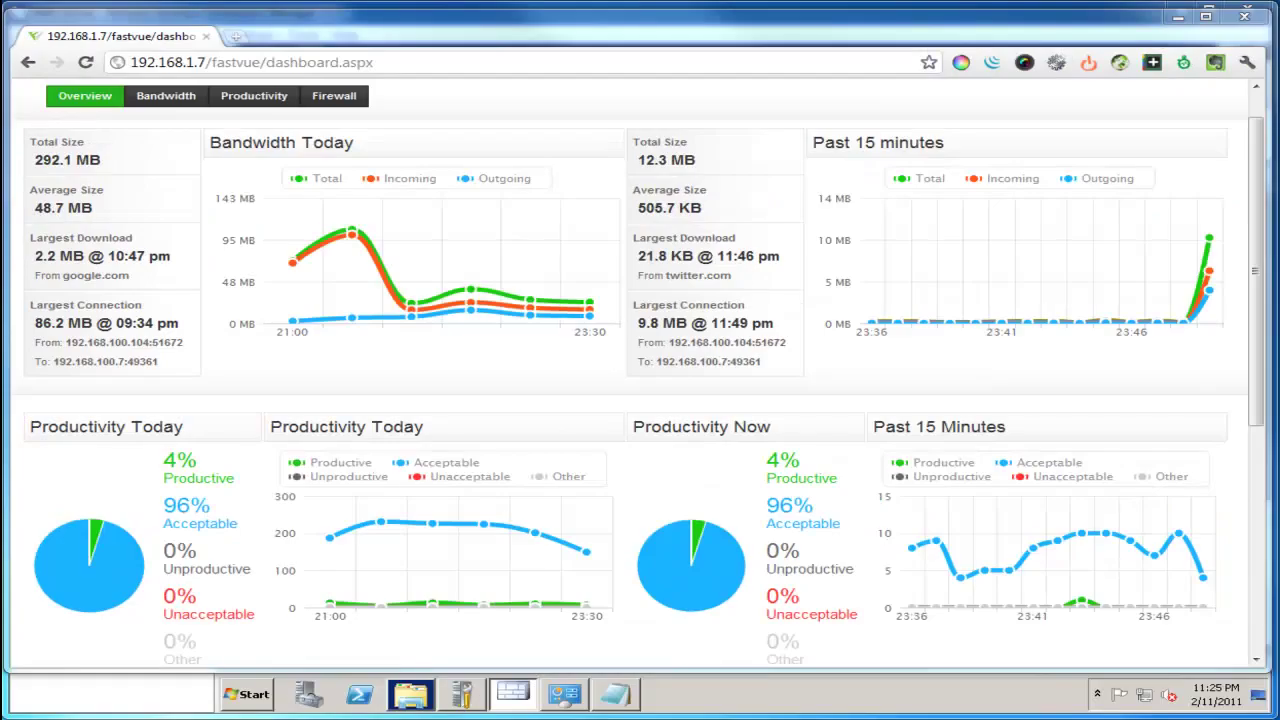